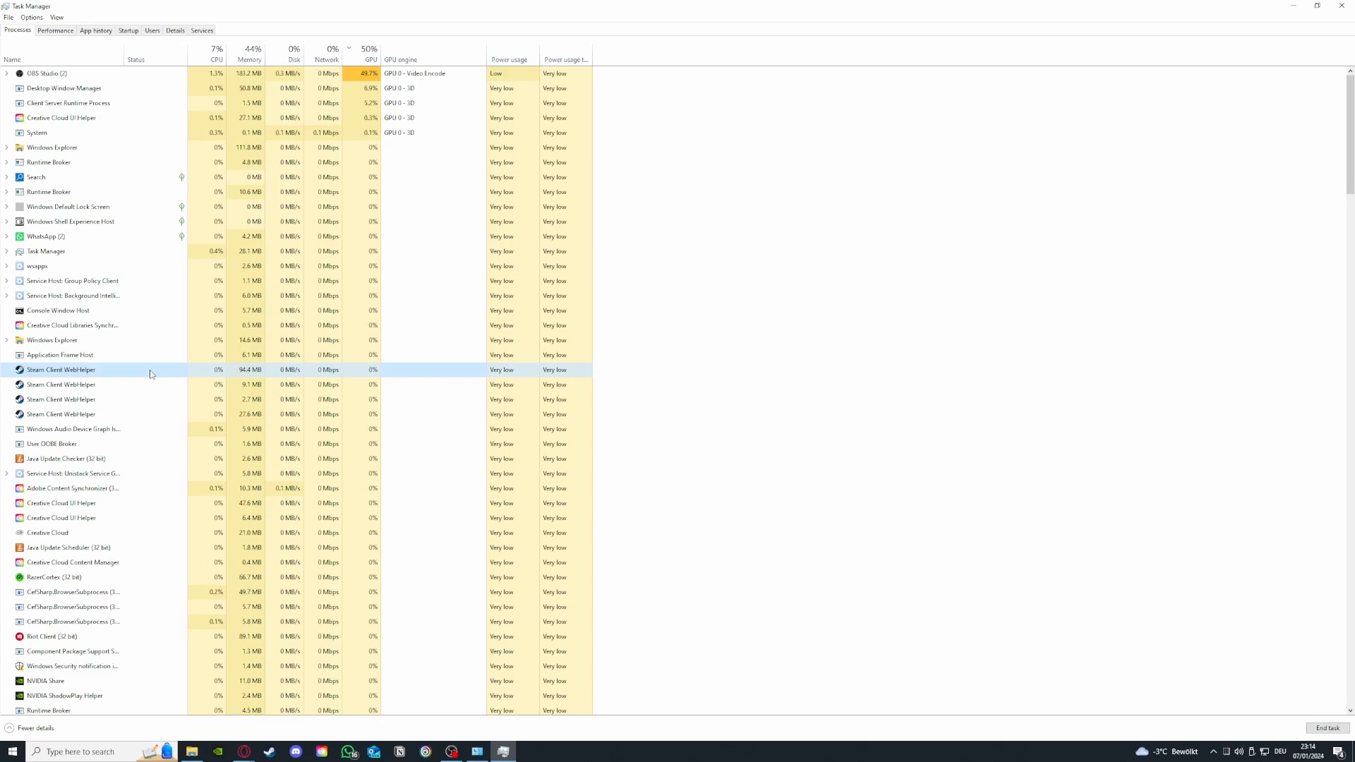
End the Steam Client WebHelper process that uses the most memory.
right_click(150, 373)
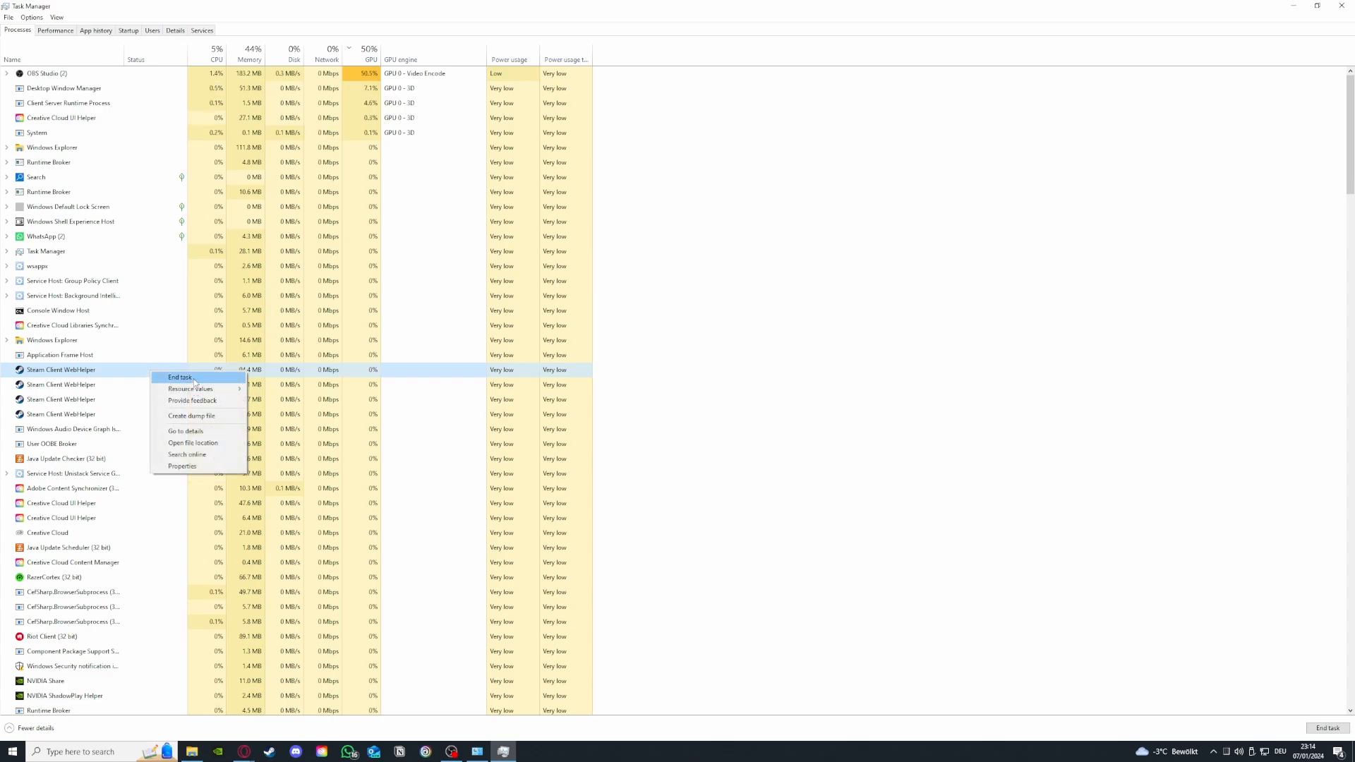
click(194, 382)
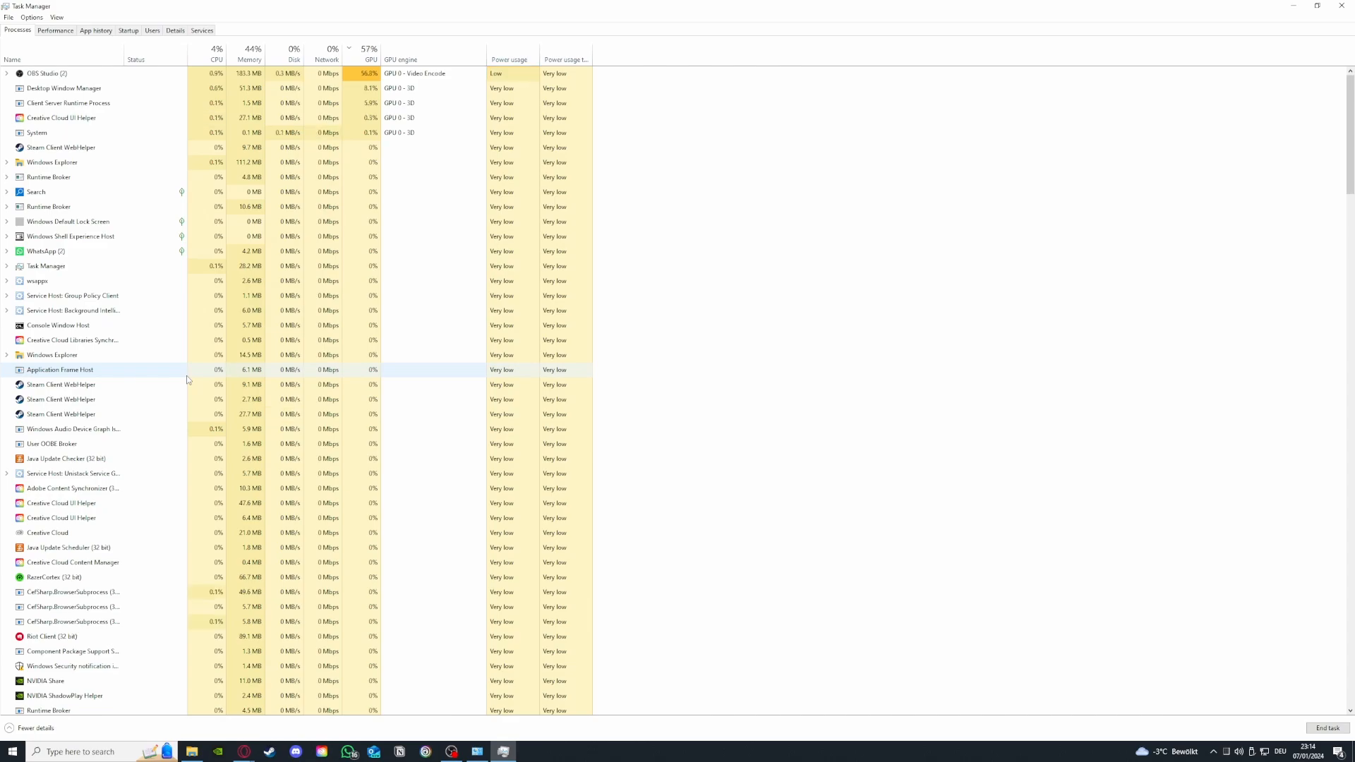
Review the CPU and GPU performance graphs, and look through the list of running processes again.
click(57, 30)
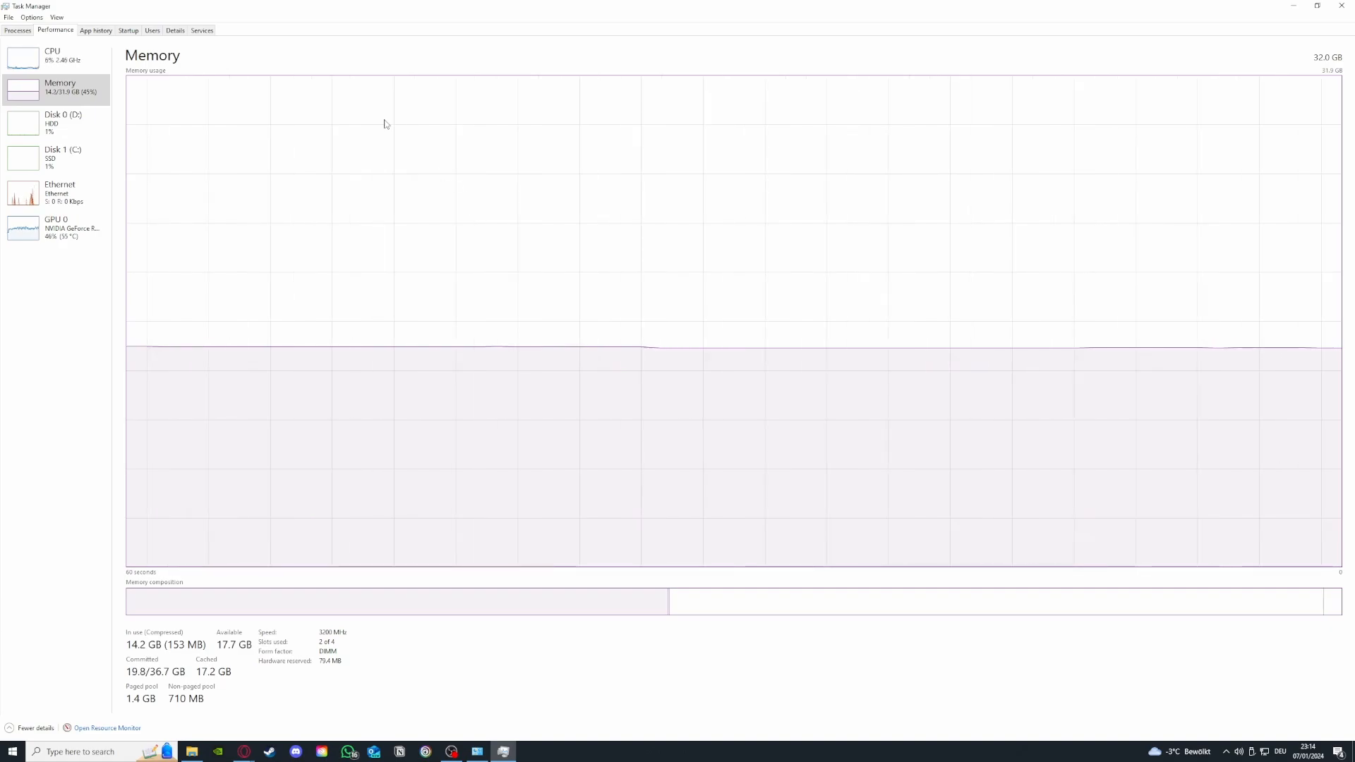
click(50, 71)
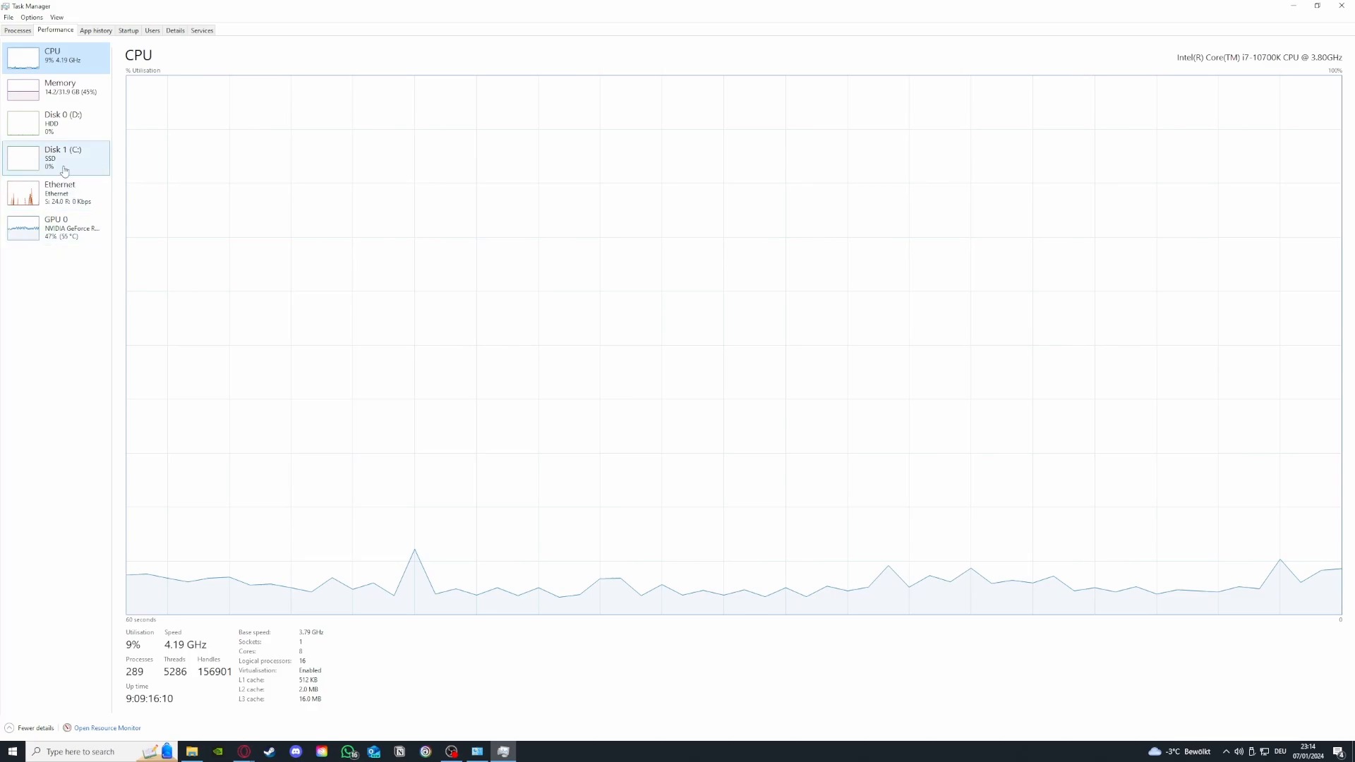
click(56, 227)
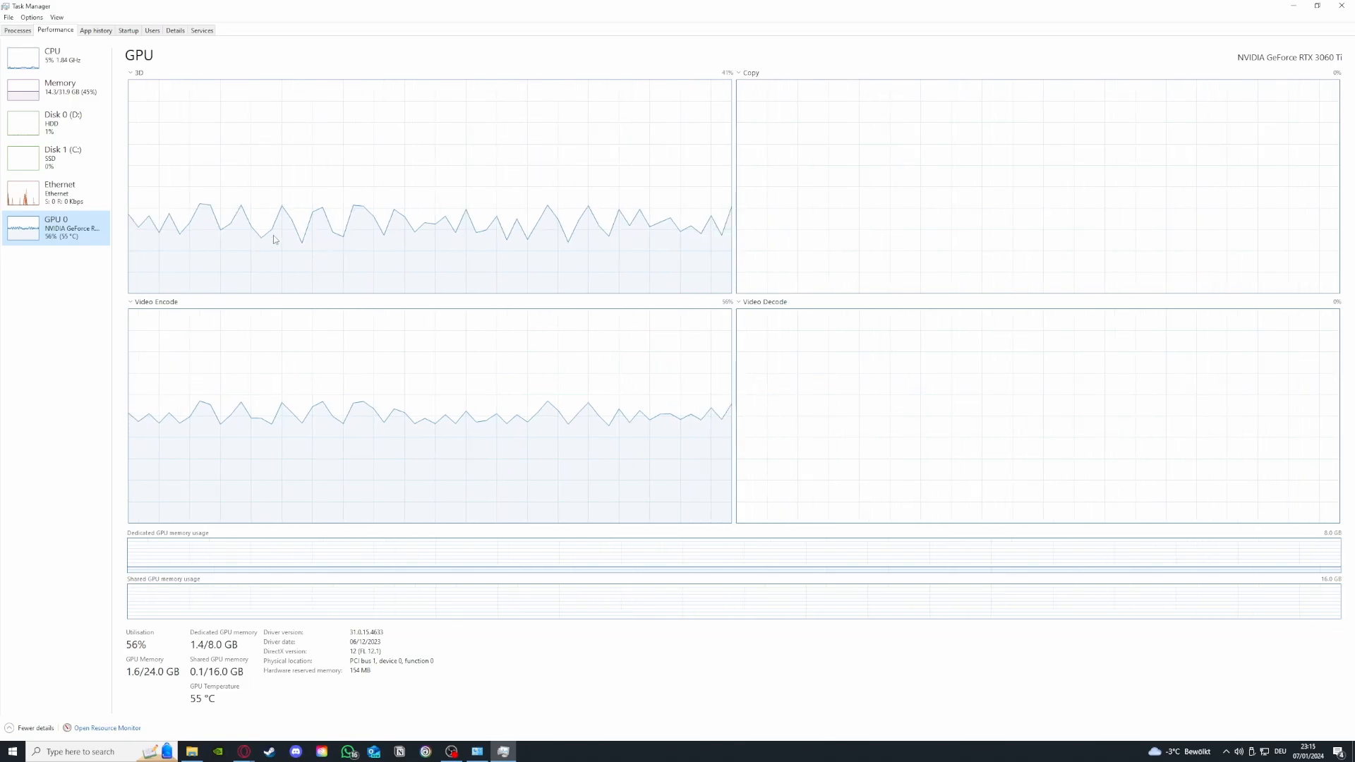
click(18, 30)
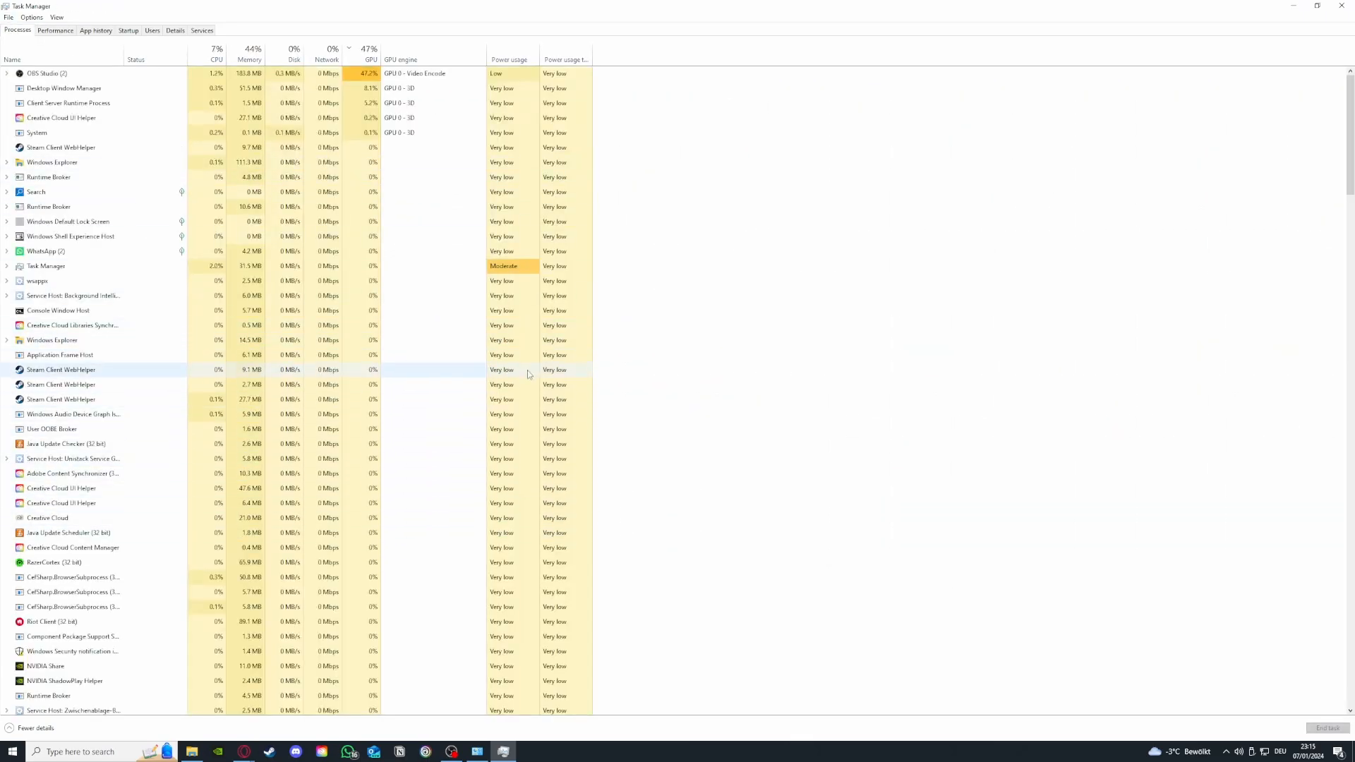
scroll(145, 393, down, 2)
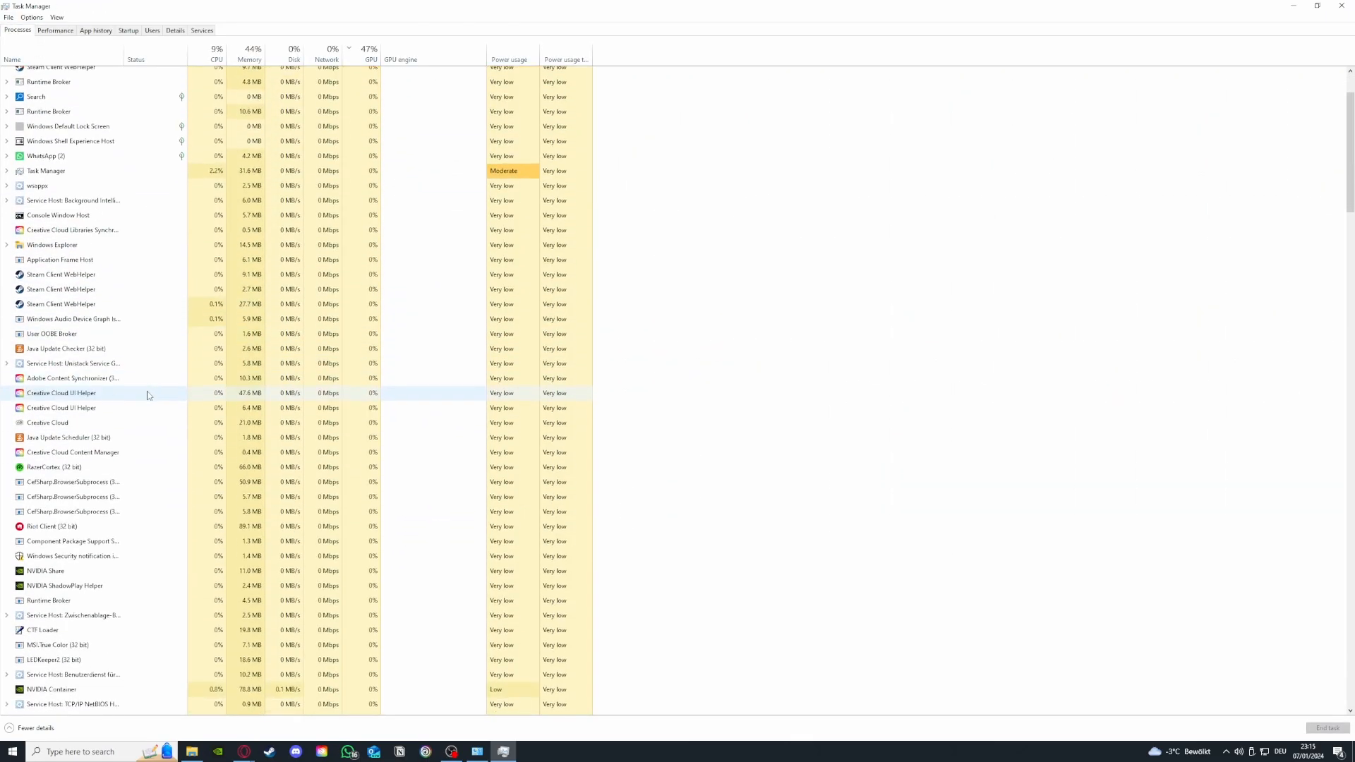
scroll(167, 393, up, 2)
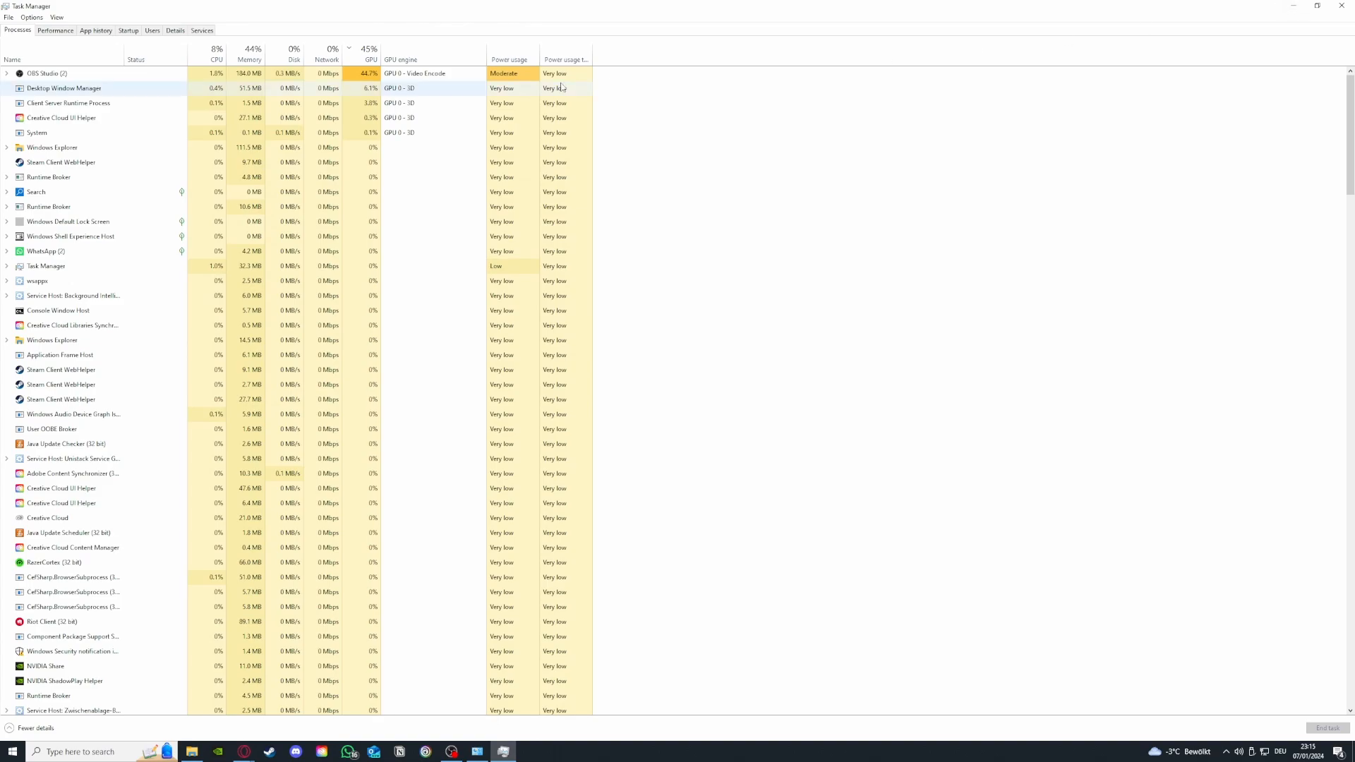
Inspect the startup programs, including the enable and disable options for Parsec and iCUE, and close Task Manager.
click(101, 36)
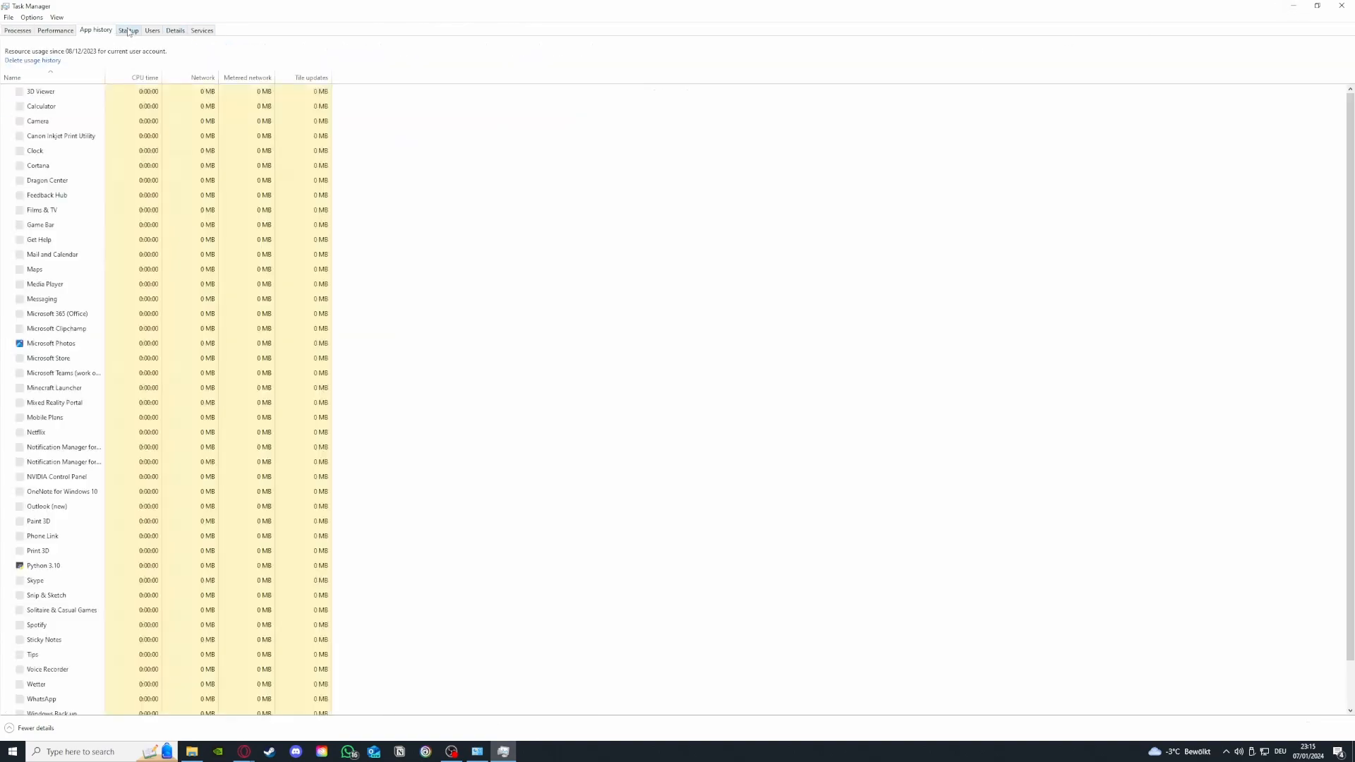
key(ctrl+Tab)
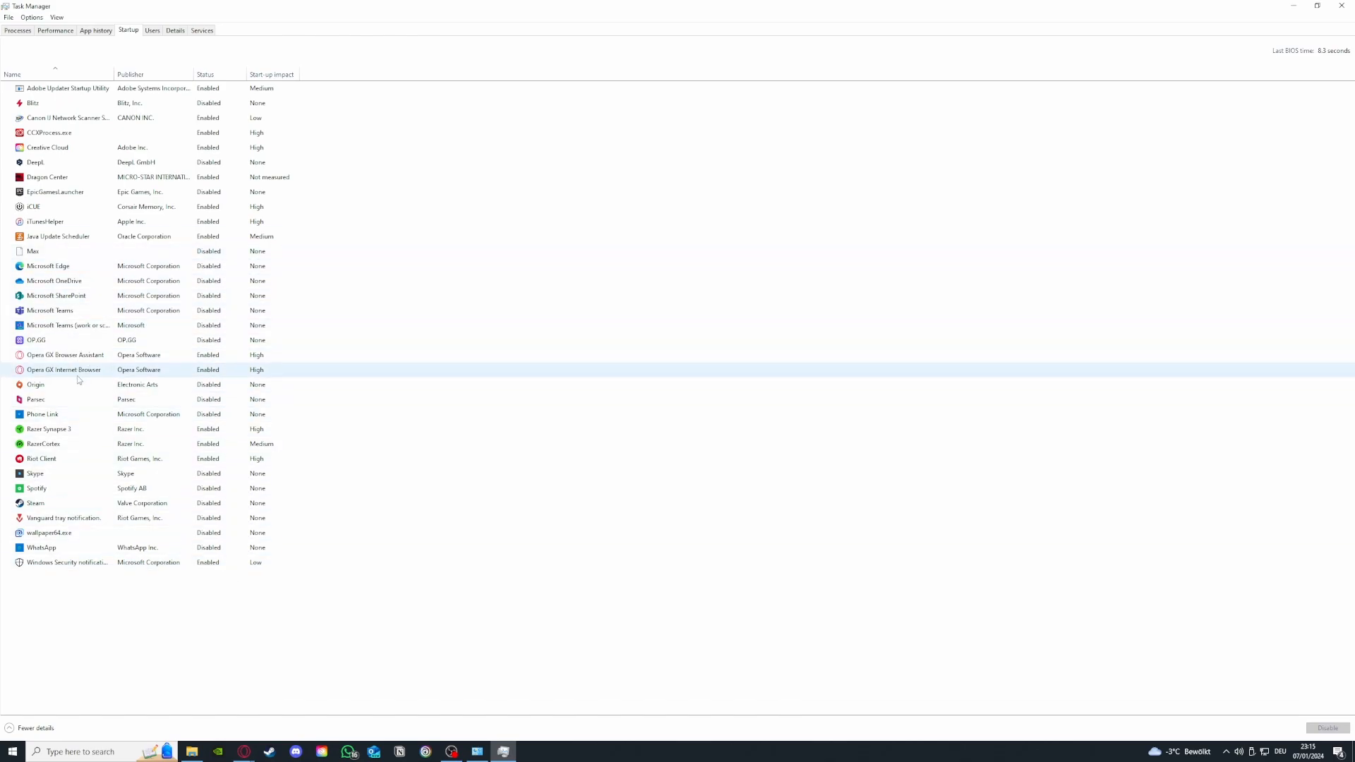
click(75, 401)
right_click(88, 402)
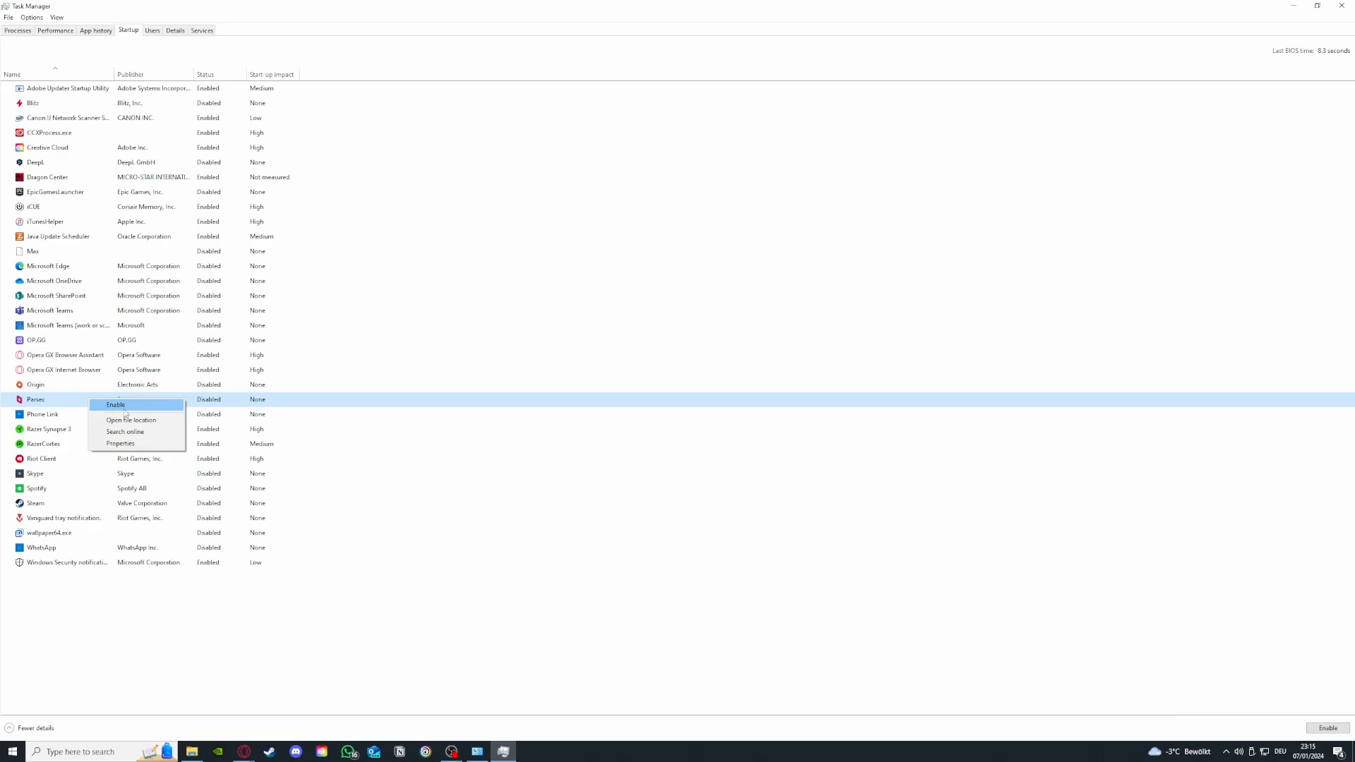
click(129, 209)
right_click(79, 210)
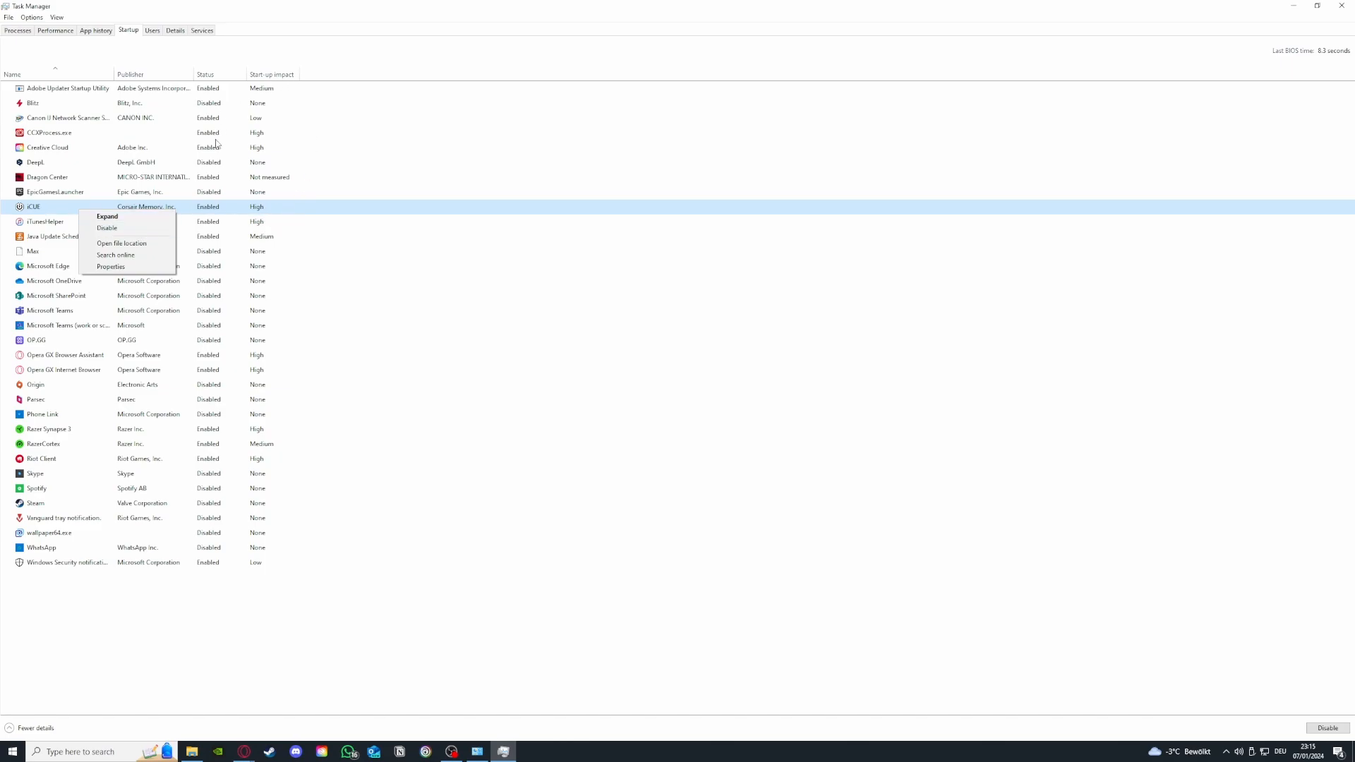
click(144, 230)
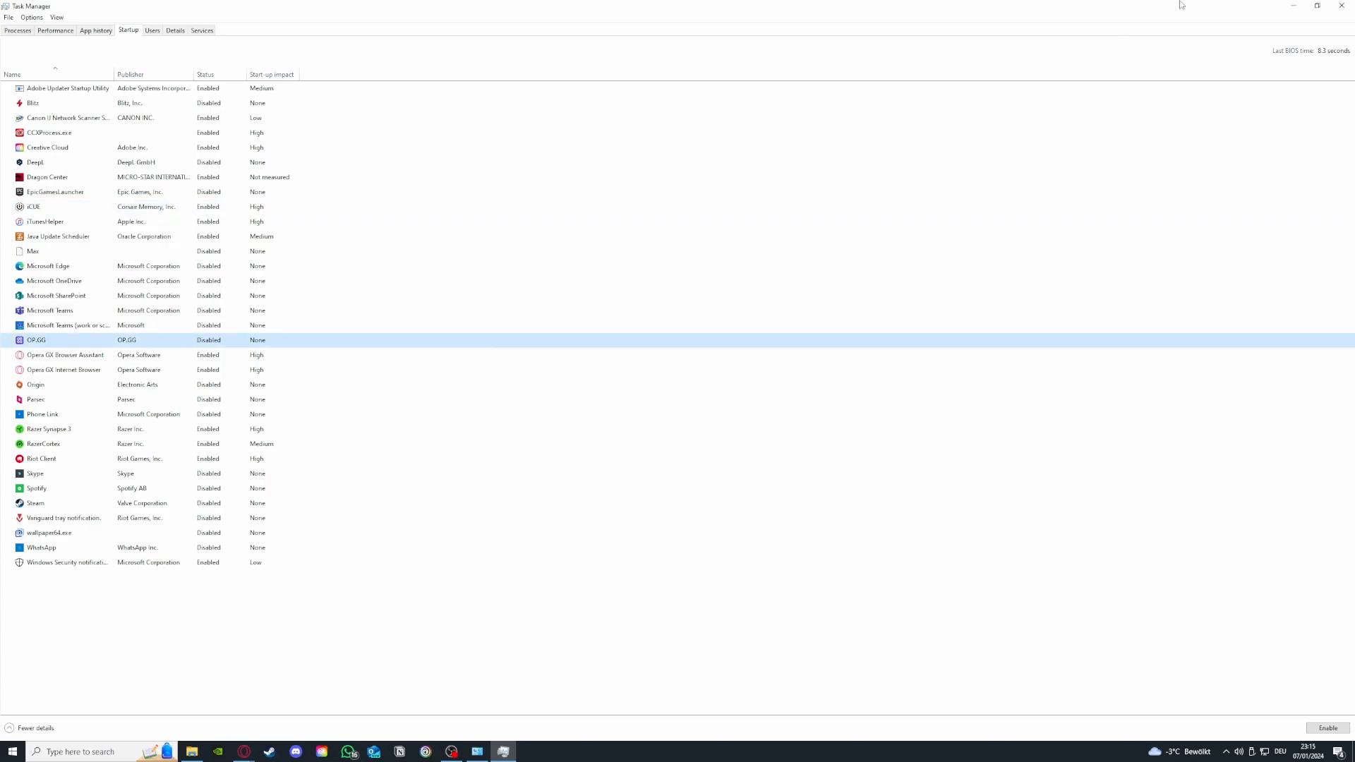
click(1341, 5)
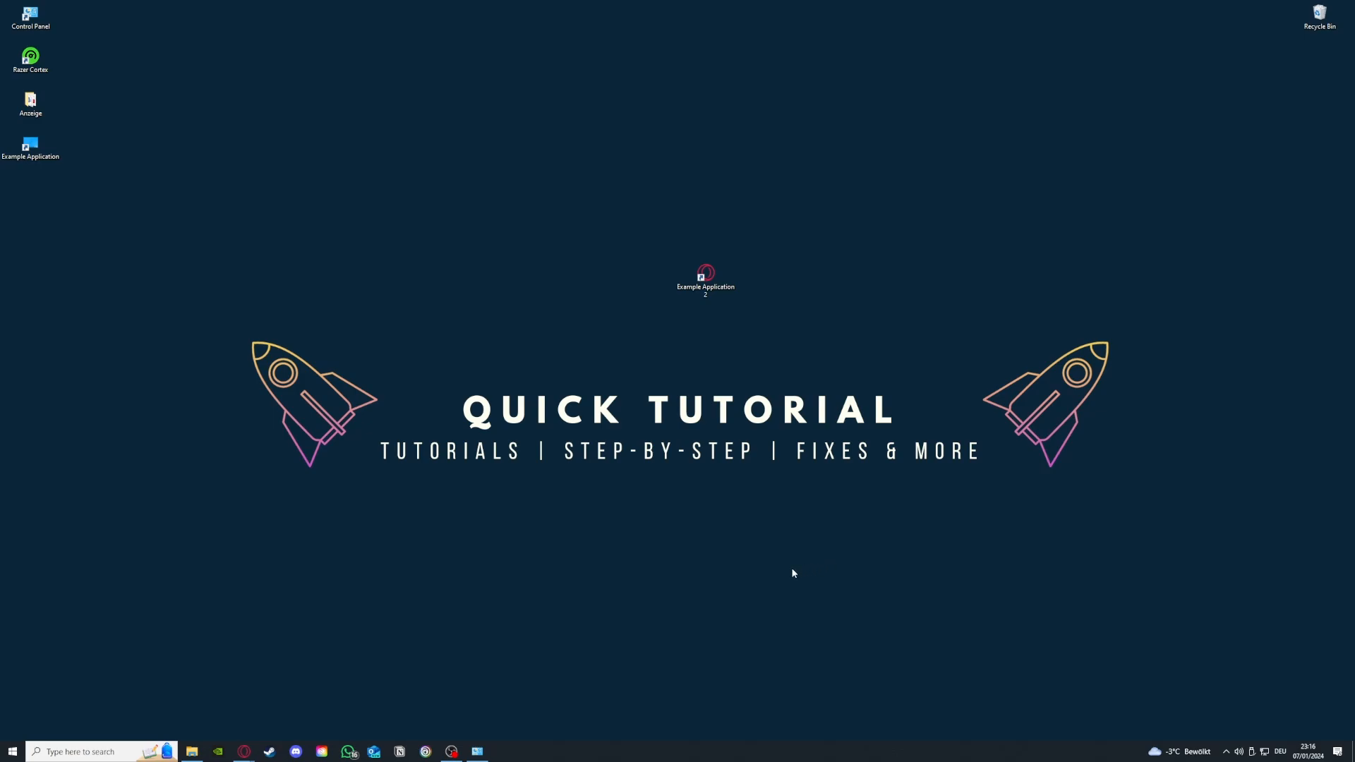
Reopen Task Manager from the desktop and enlarge its window to show all process columns.
right_click(617, 759)
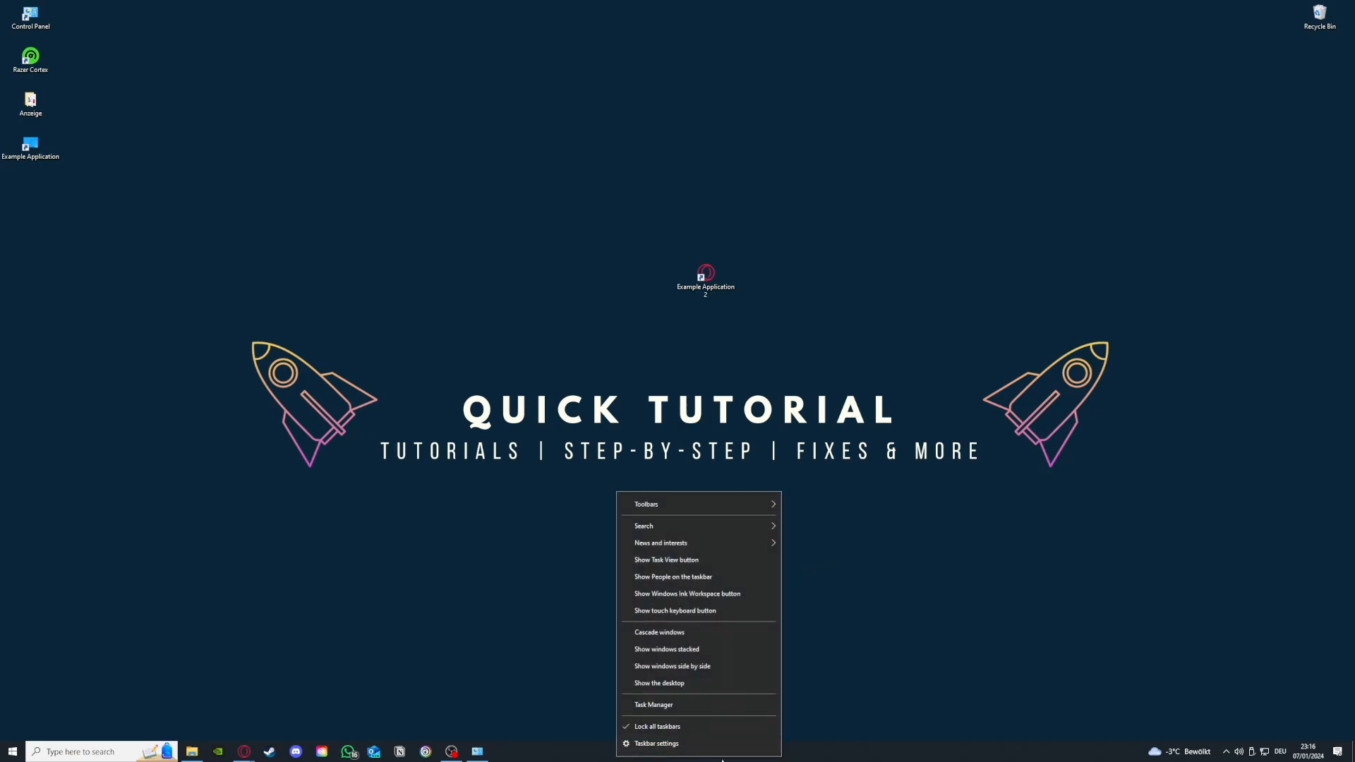
click(661, 706)
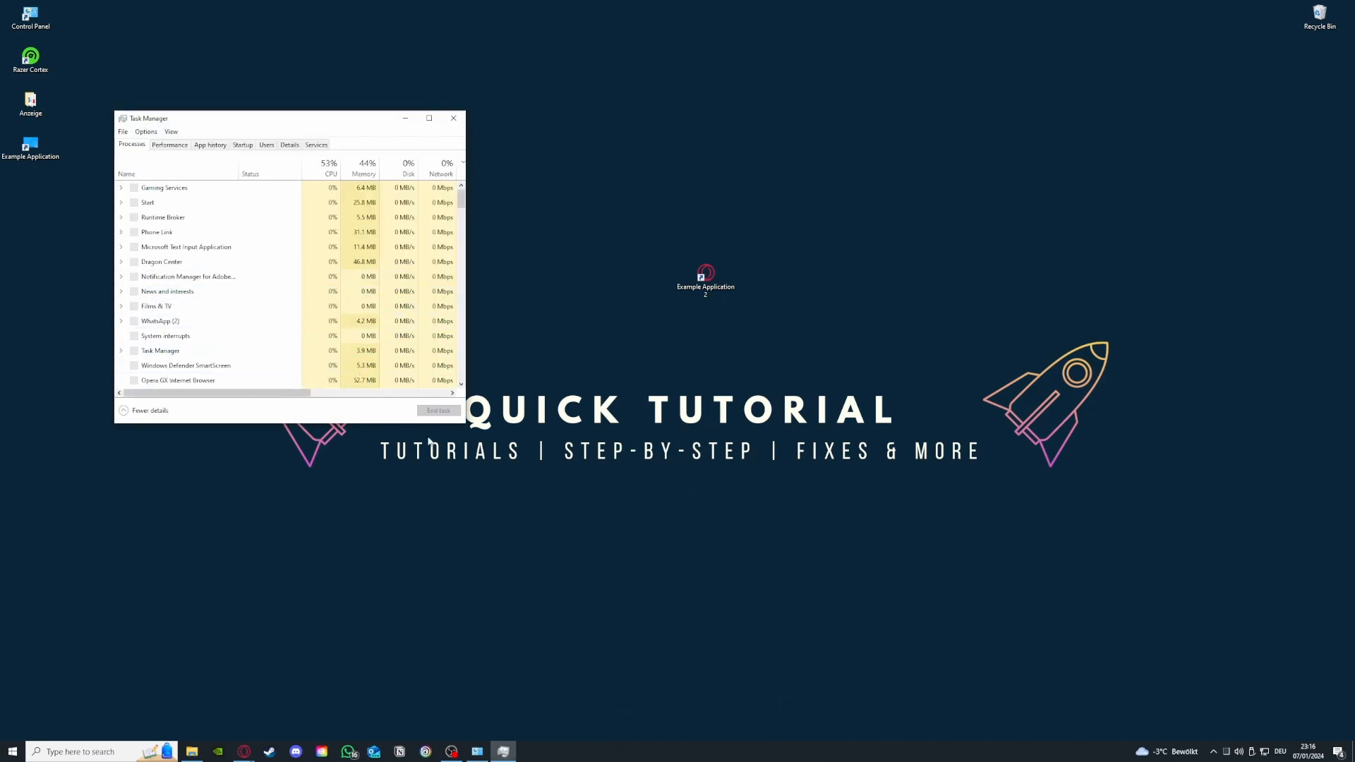
drag(459, 425, 881, 604)
Go through the Steam Client WebHelper entries in the process list one by one, and close Task Manager.
click(325, 365)
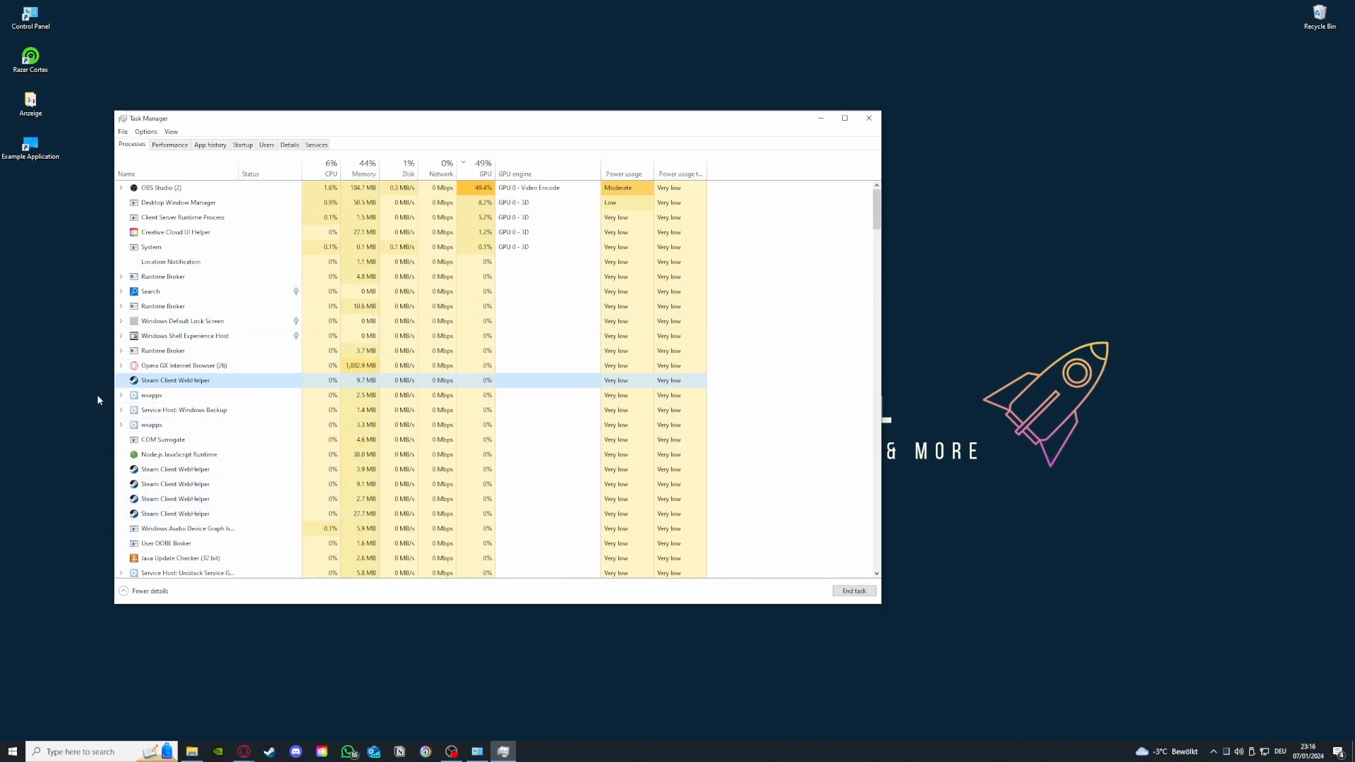
scroll(152, 451, down, 3)
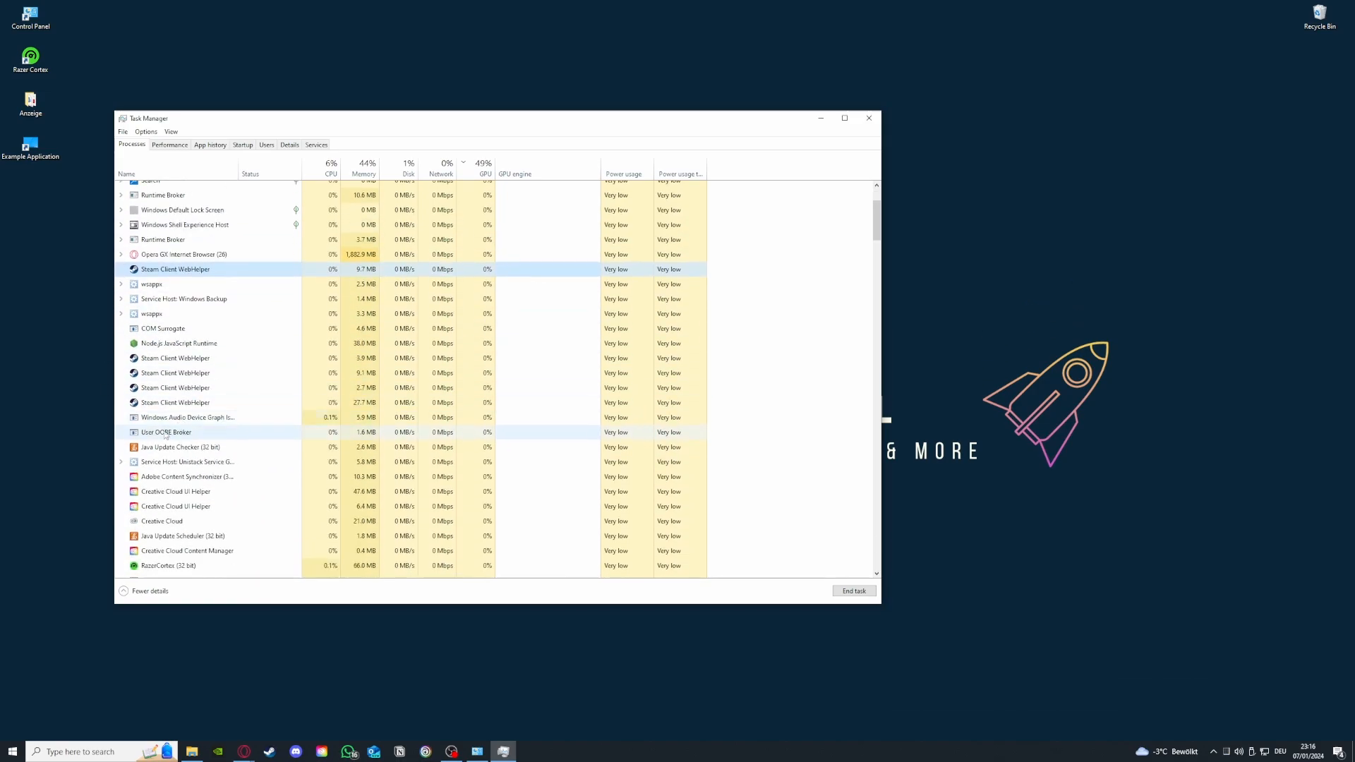
click(161, 355)
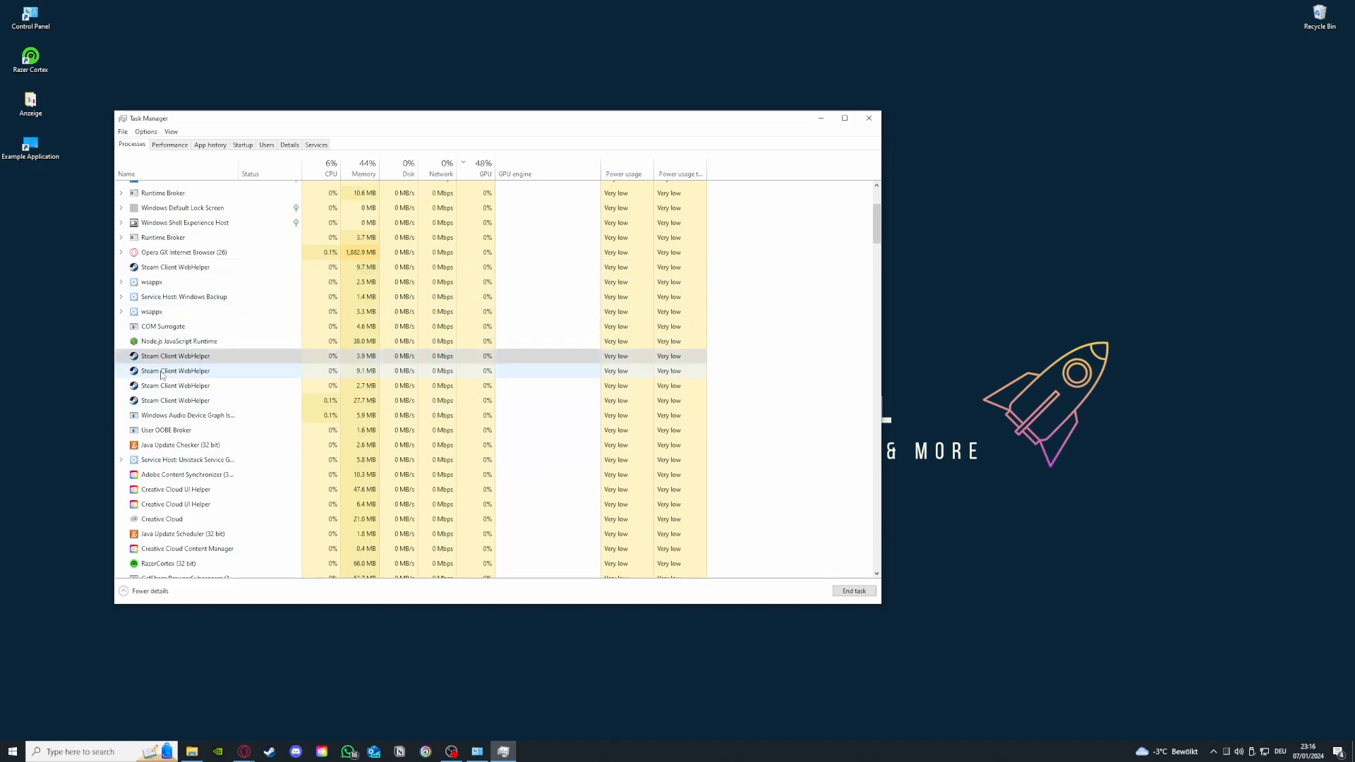
click(163, 370)
click(166, 386)
click(168, 403)
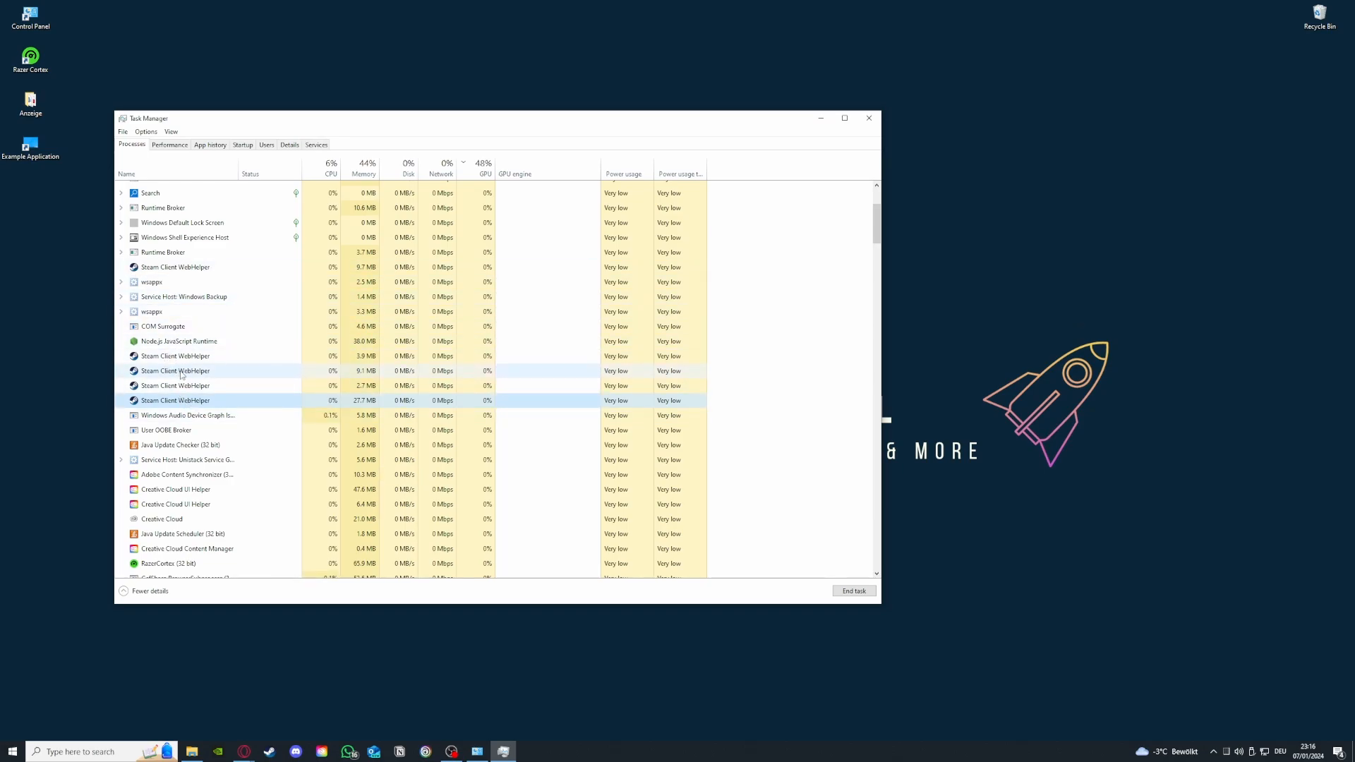
click(868, 115)
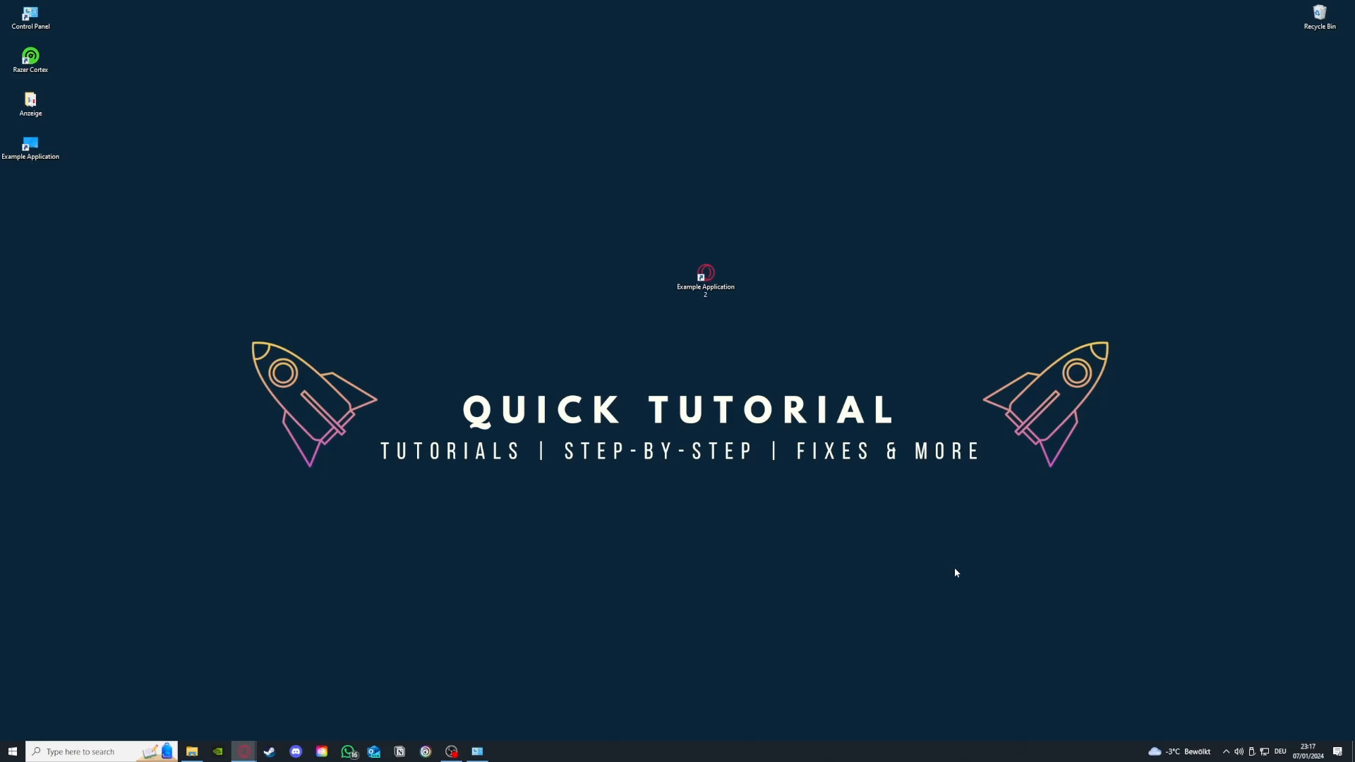
Open Administrative Tools from the System and Security page of Control Panel and place its window beside that page.
click(477, 751)
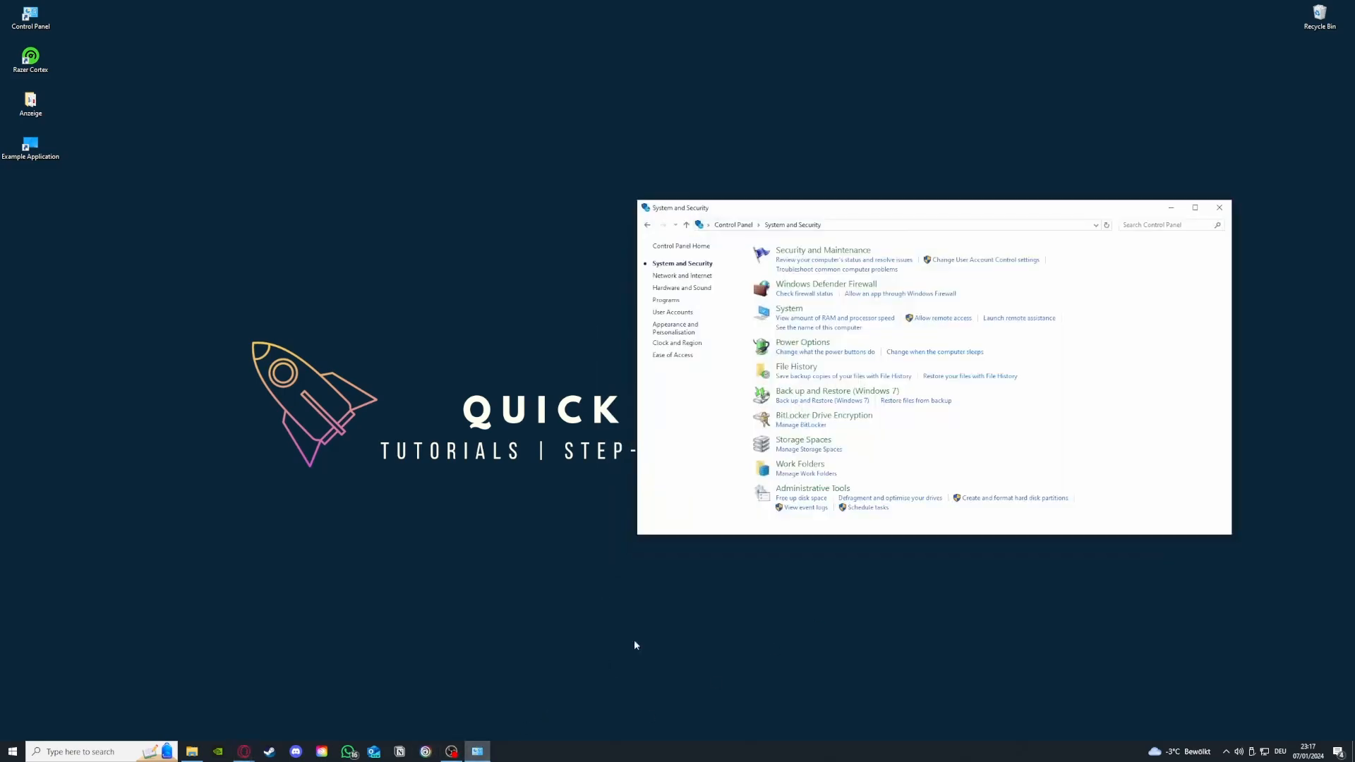
mouse_move(805, 498)
mouse_down()
mouse_move(622, 470)
mouse_move(794, 492)
mouse_up()
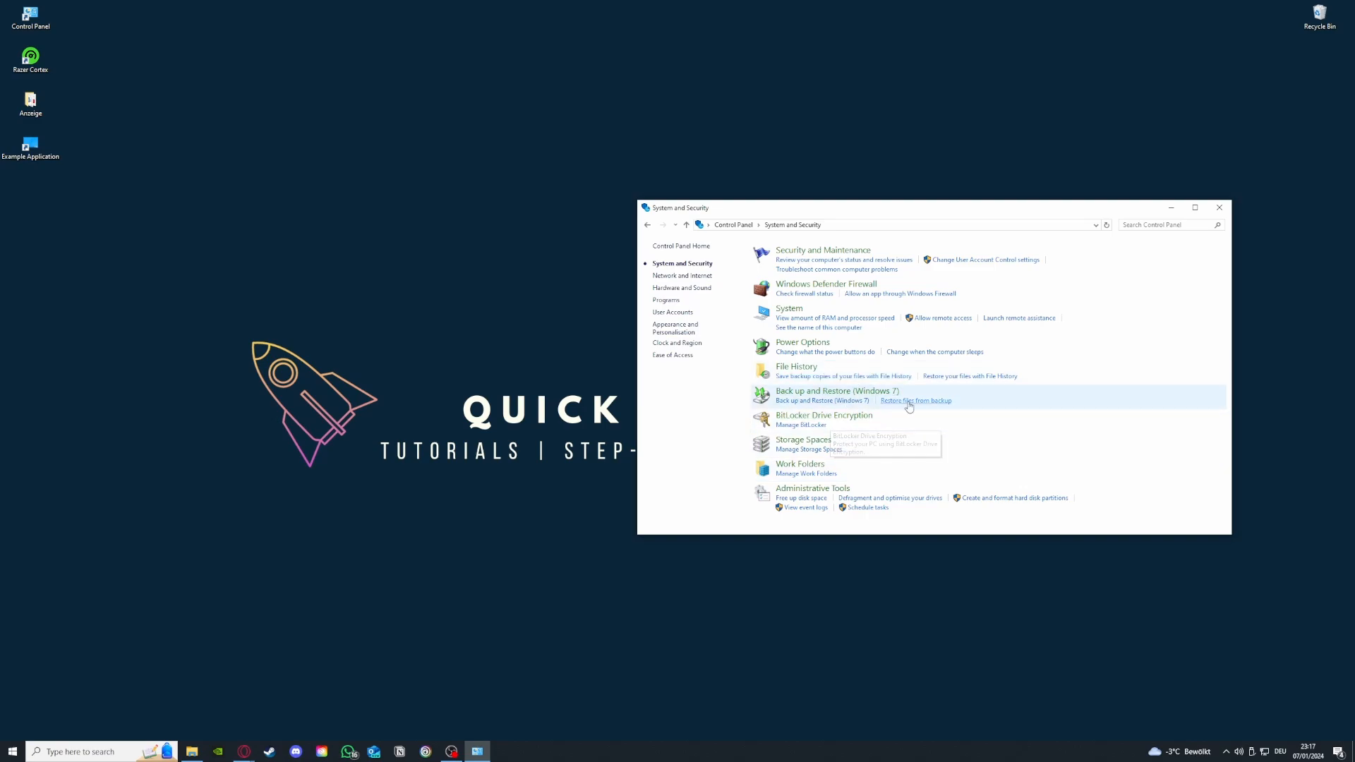
click(840, 490)
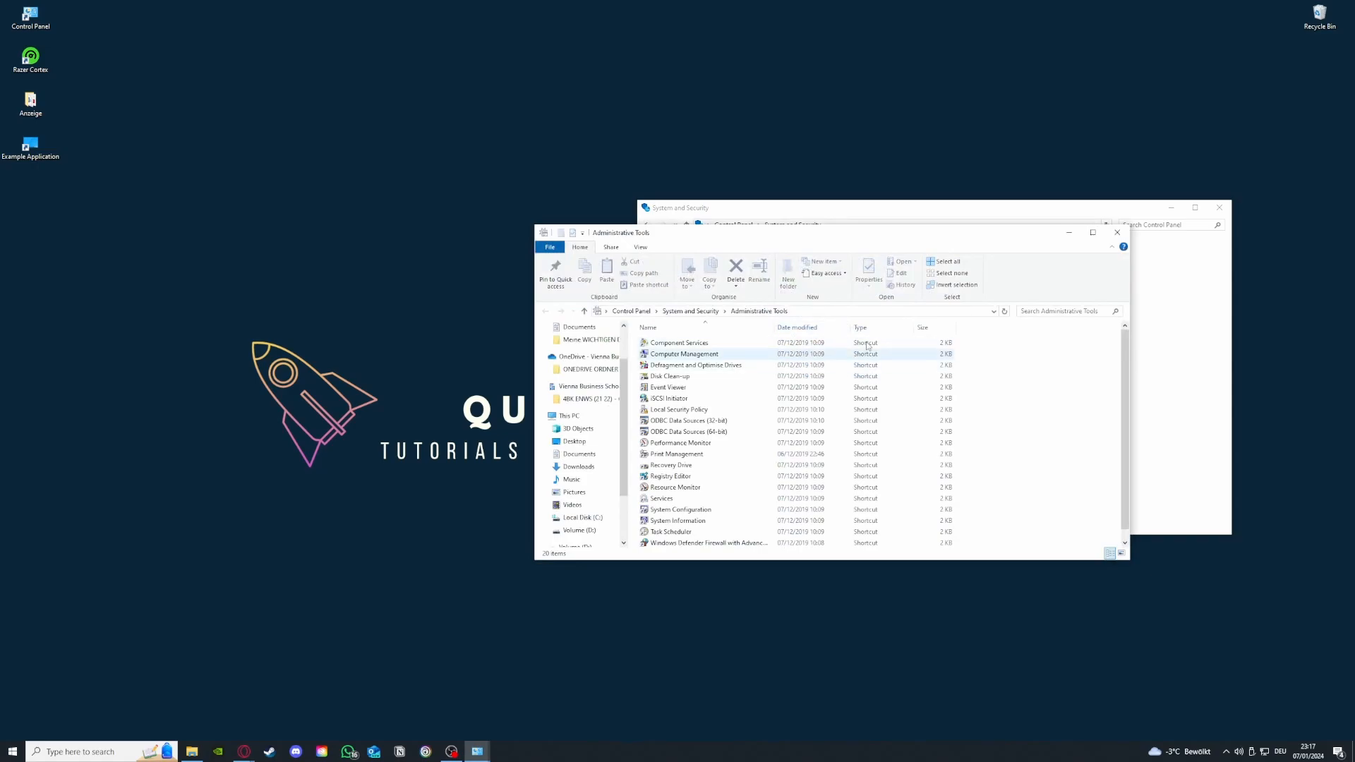
drag(838, 236, 334, 156)
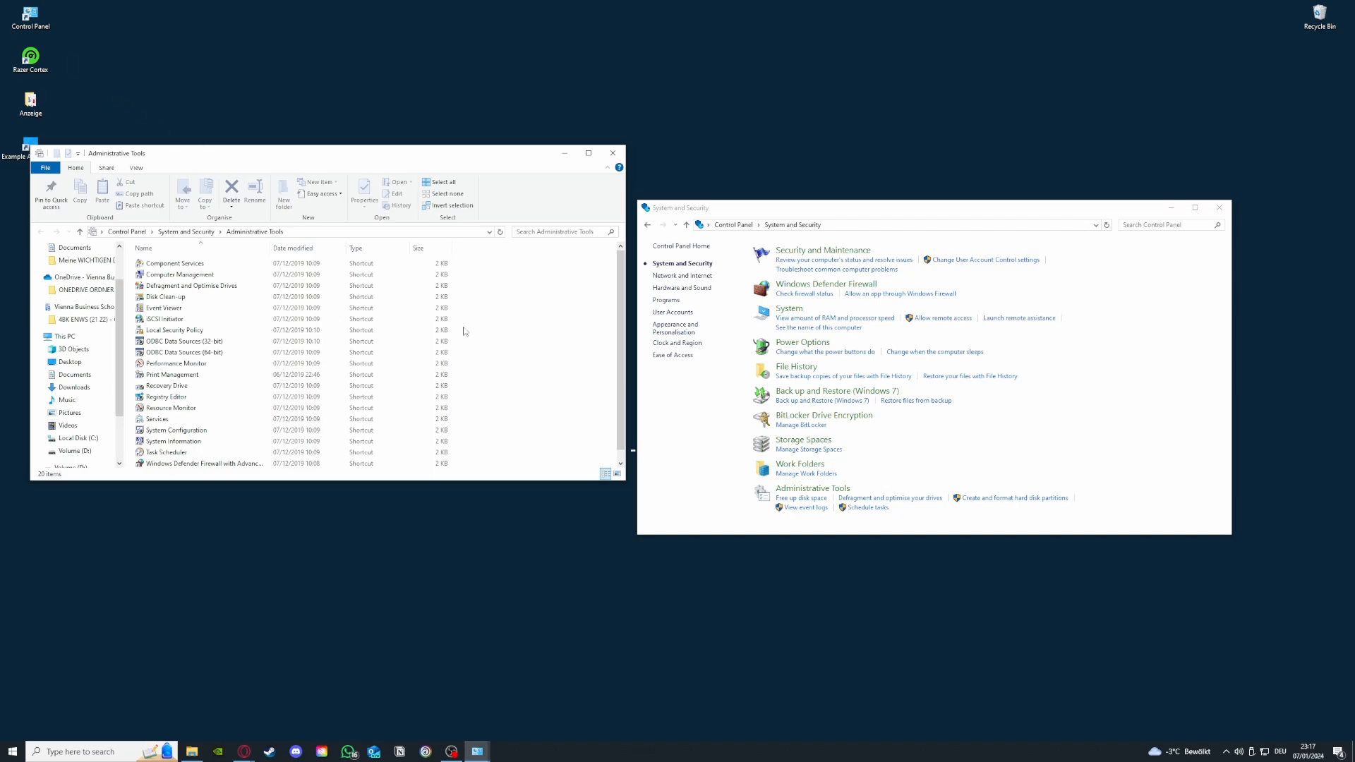
click(110, 753)
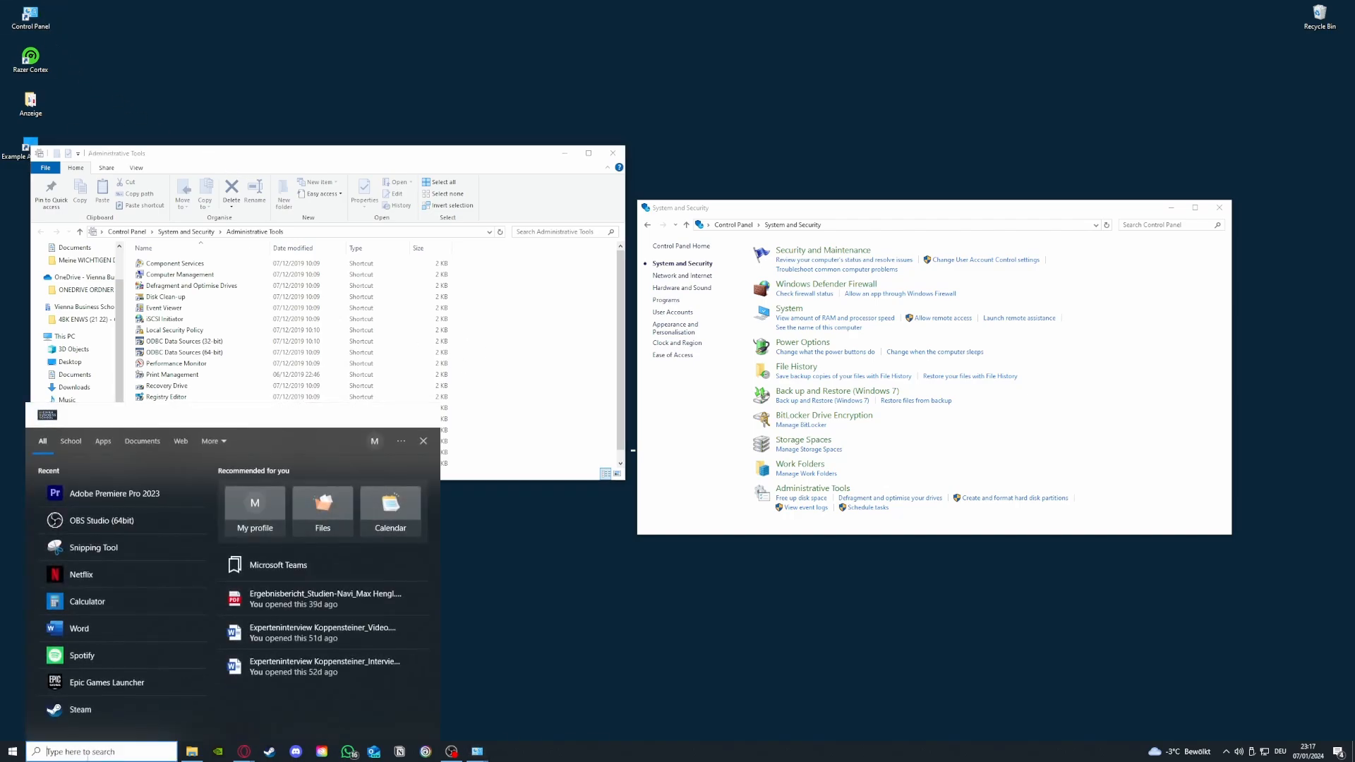
click(482, 536)
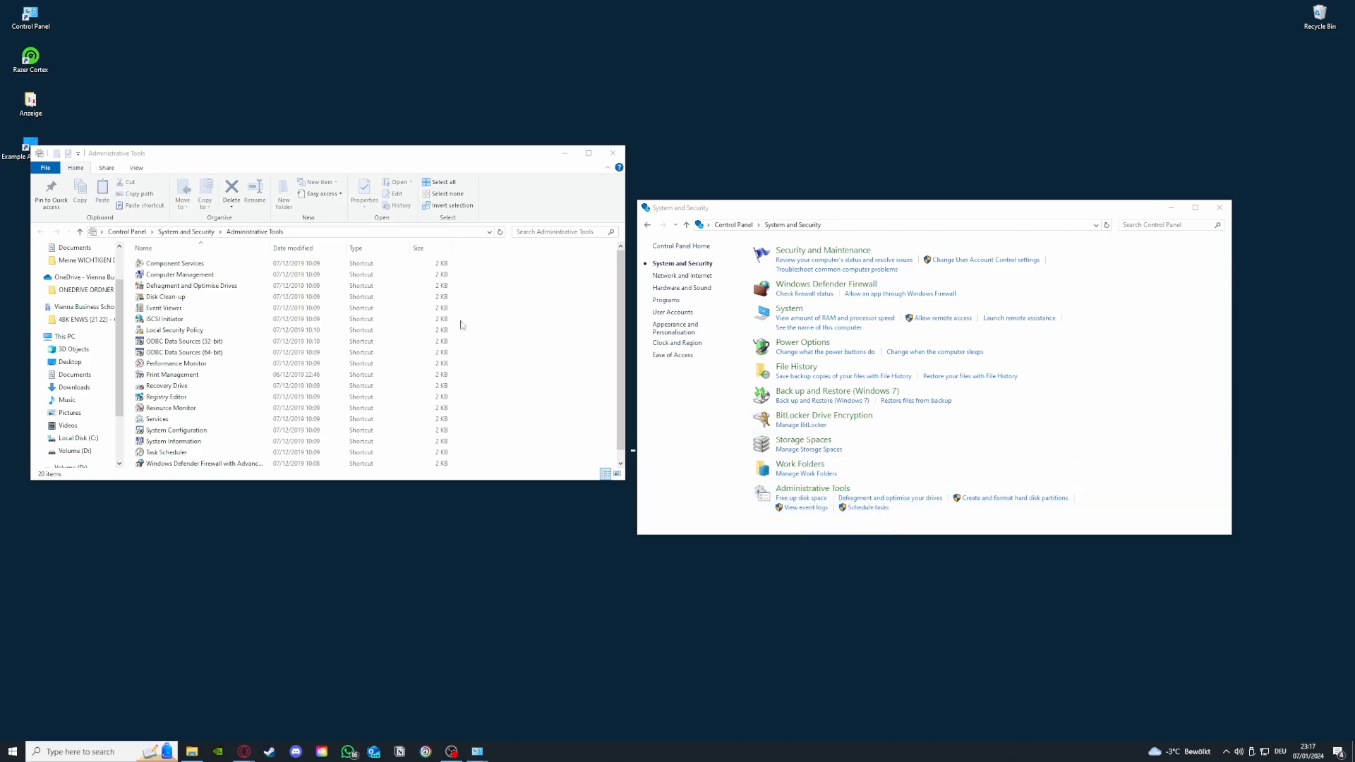
Open Disk Clean-up to view its drive choices, and close it together with the Administrative Tools and Control Panel windows.
double_click(169, 298)
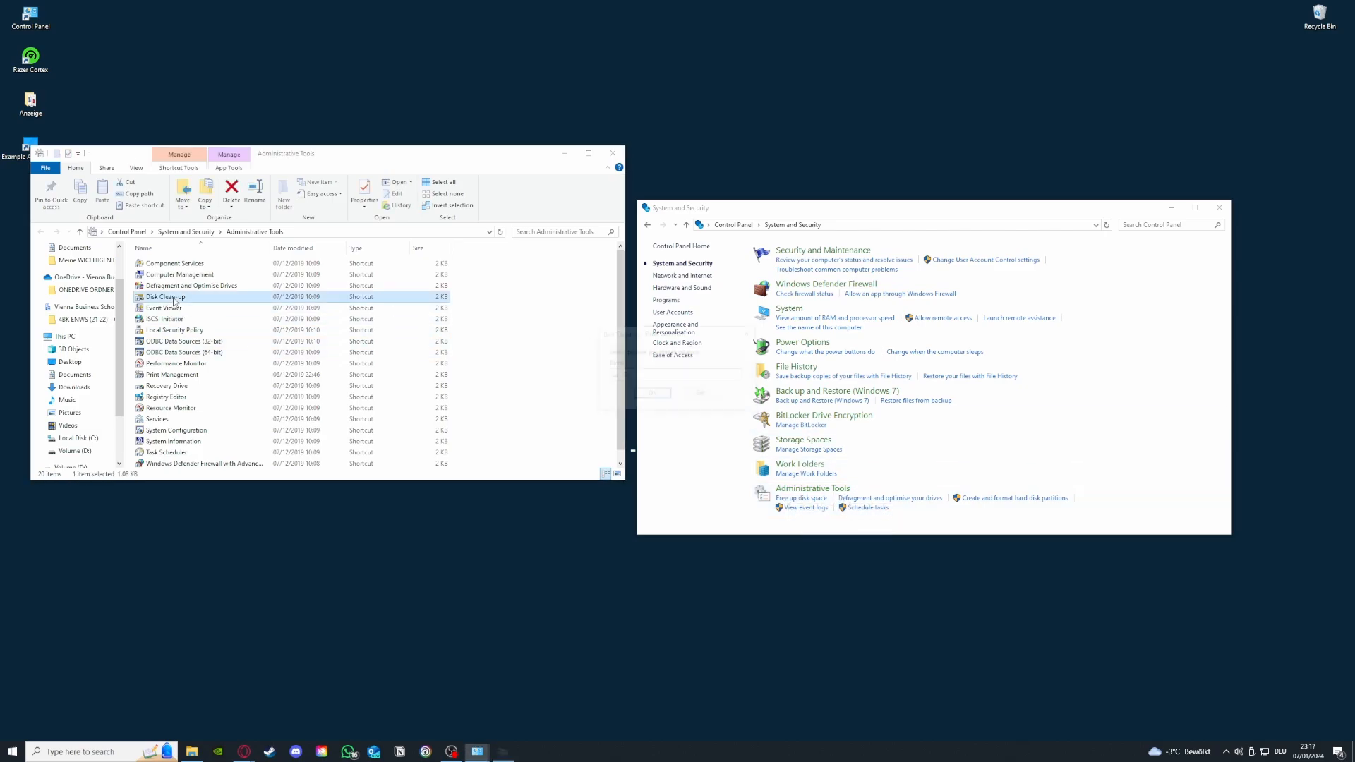
click(675, 376)
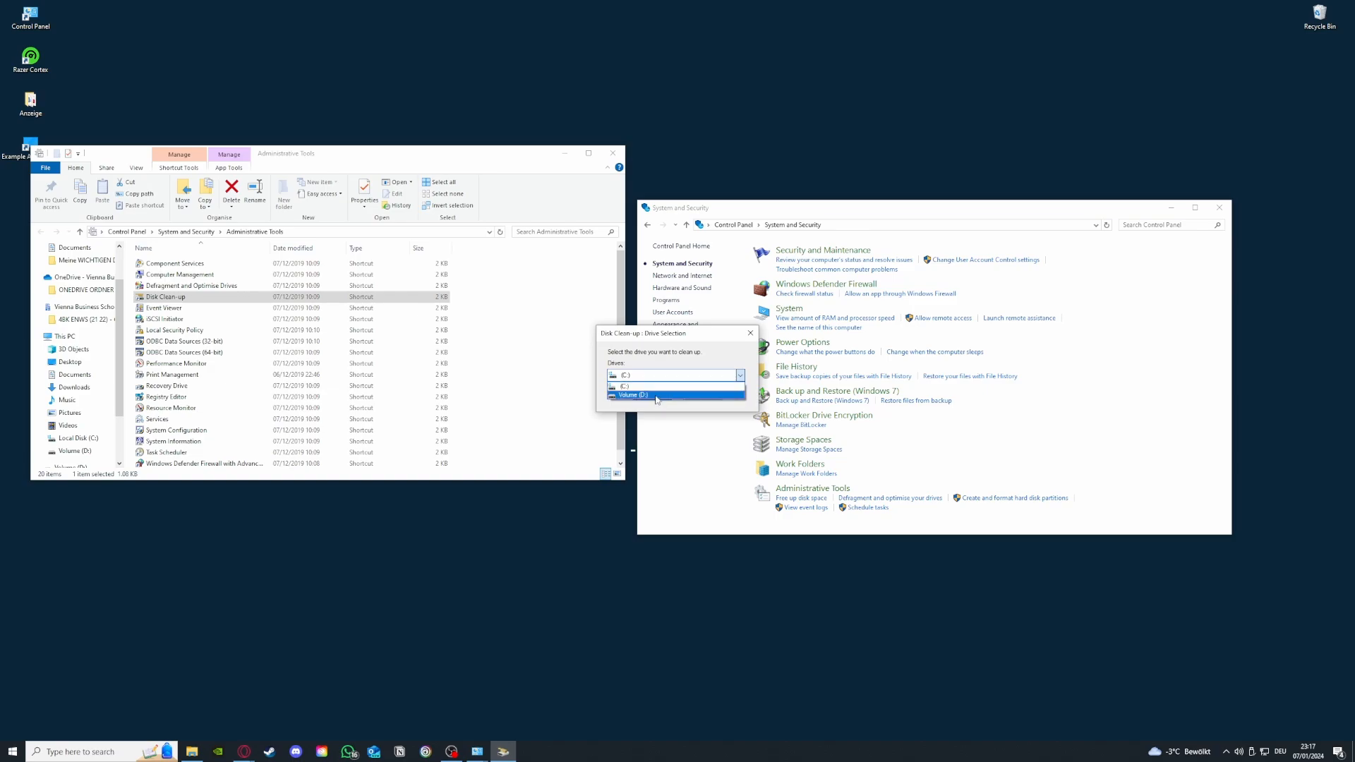
click(636, 387)
click(750, 335)
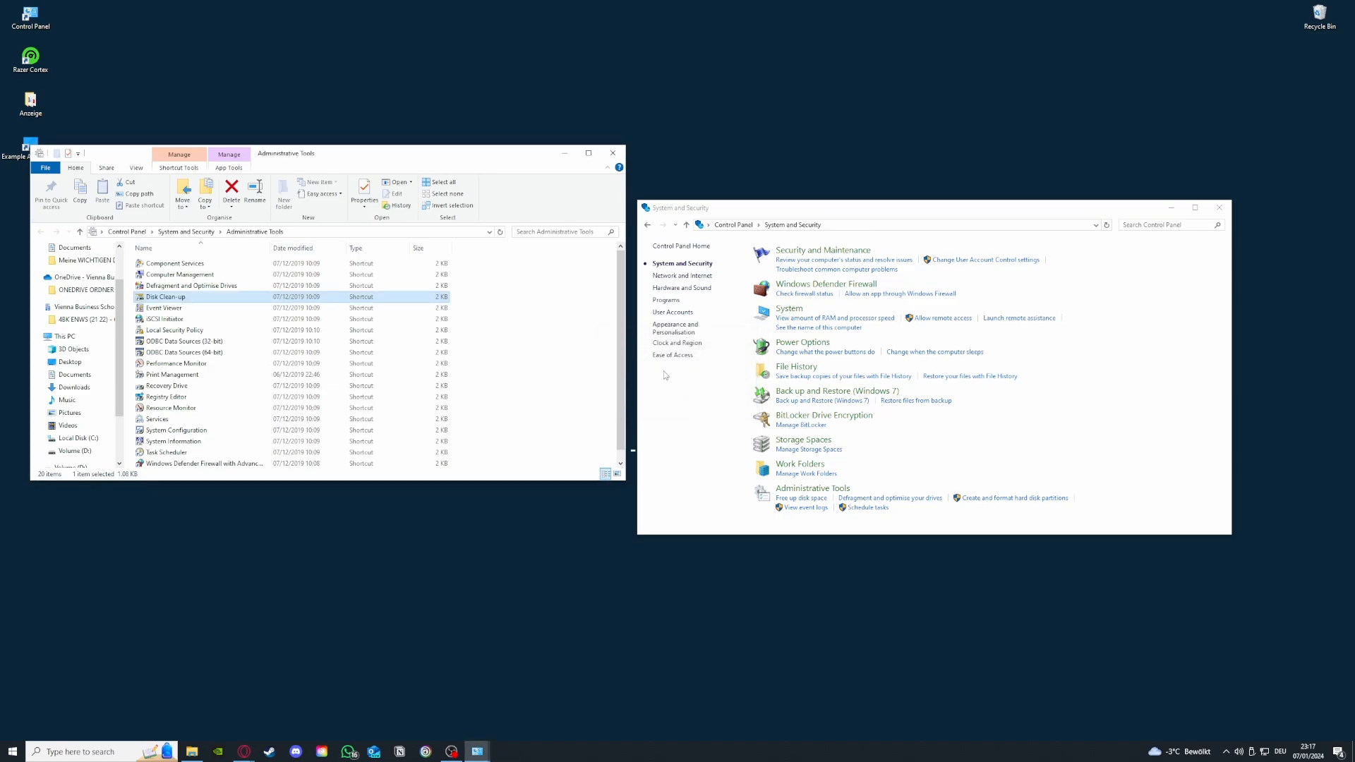
click(613, 154)
click(1218, 208)
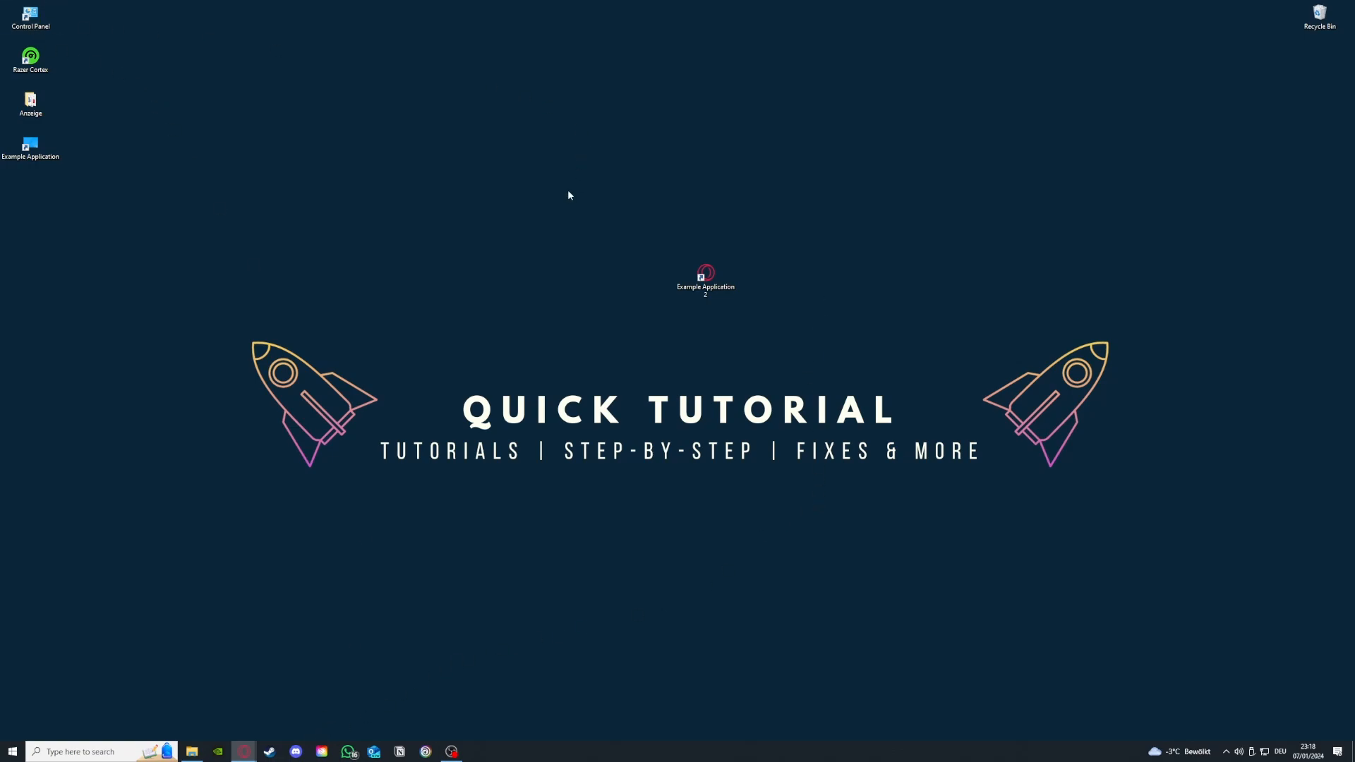
Open the list of installed programs from Control Panel and look through it to the Microsoft entries.
double_click(51, 19)
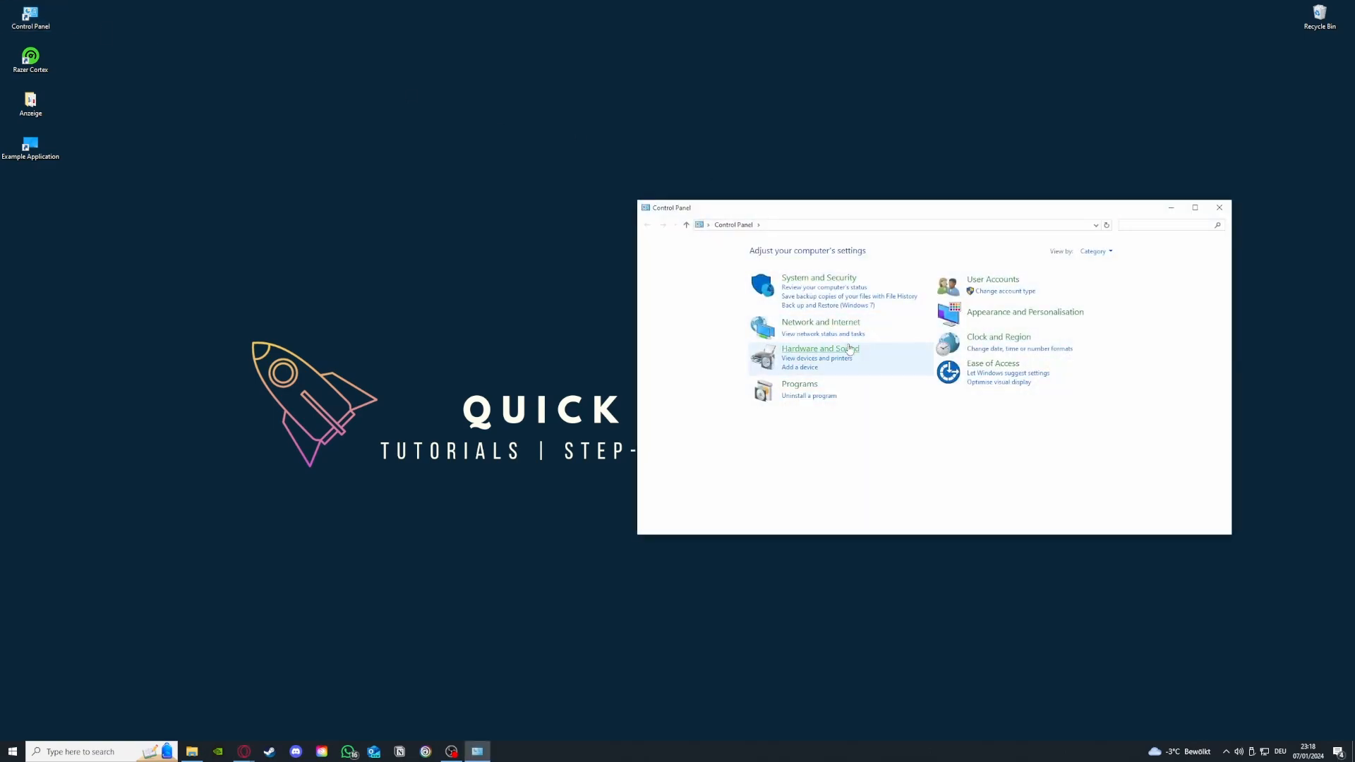
click(810, 397)
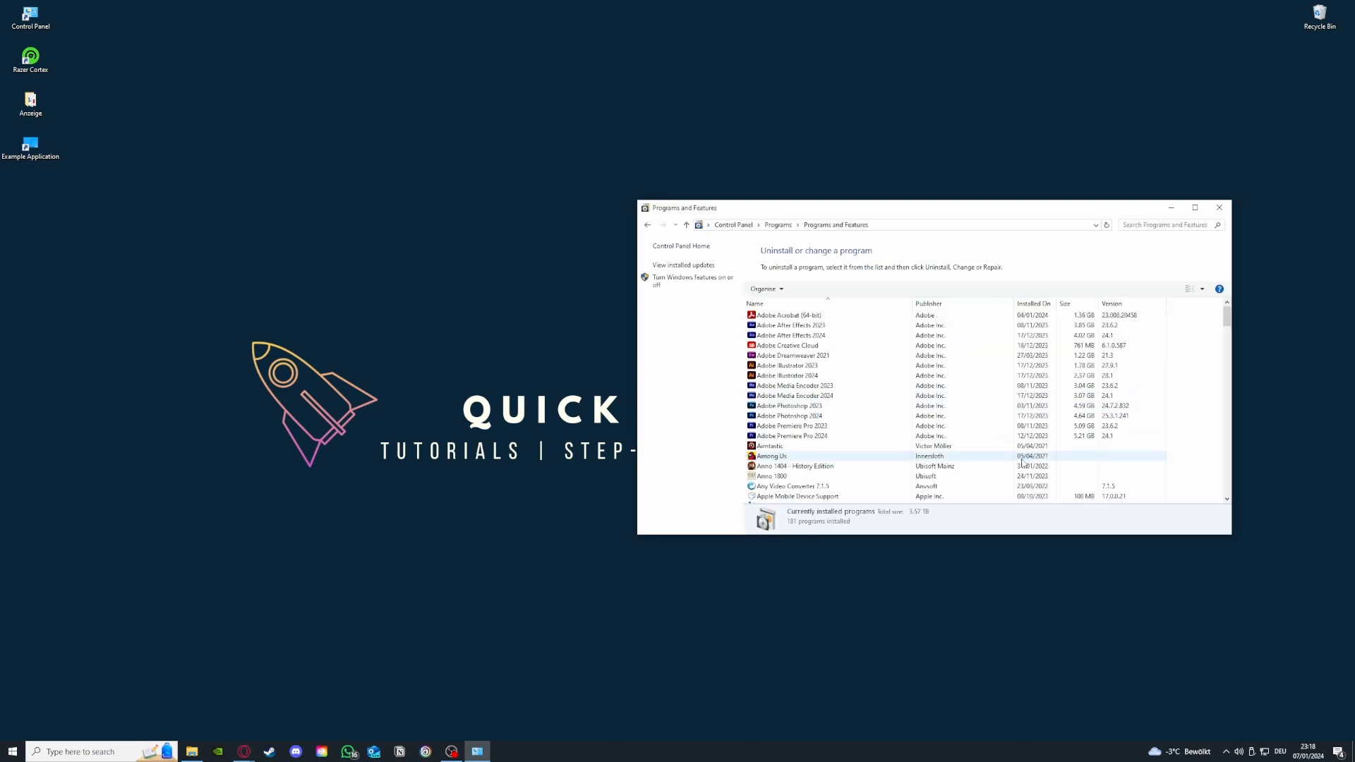
scroll(1022, 462, down, 15)
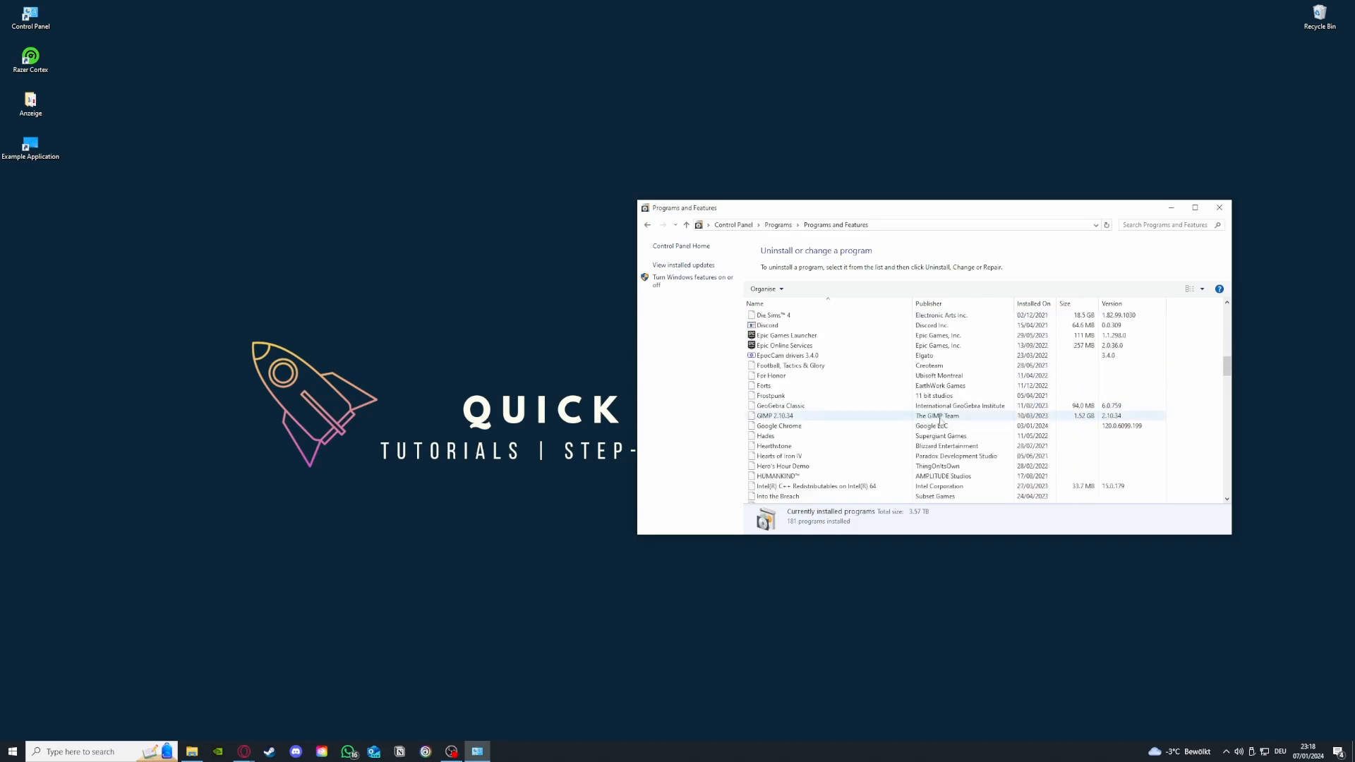
scroll(941, 422, down, 14)
scroll(878, 428, up, 8)
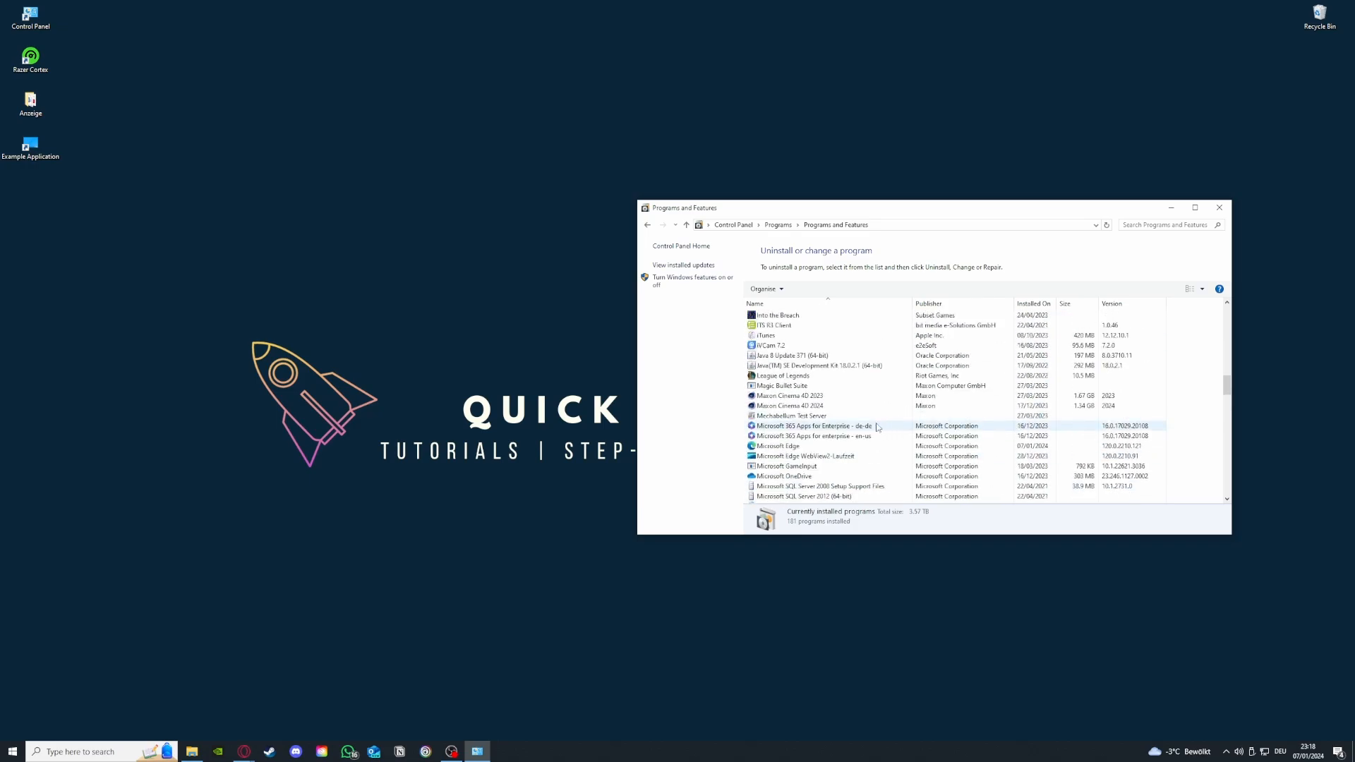
scroll(877, 427, down, 4)
scroll(833, 437, up, 1)
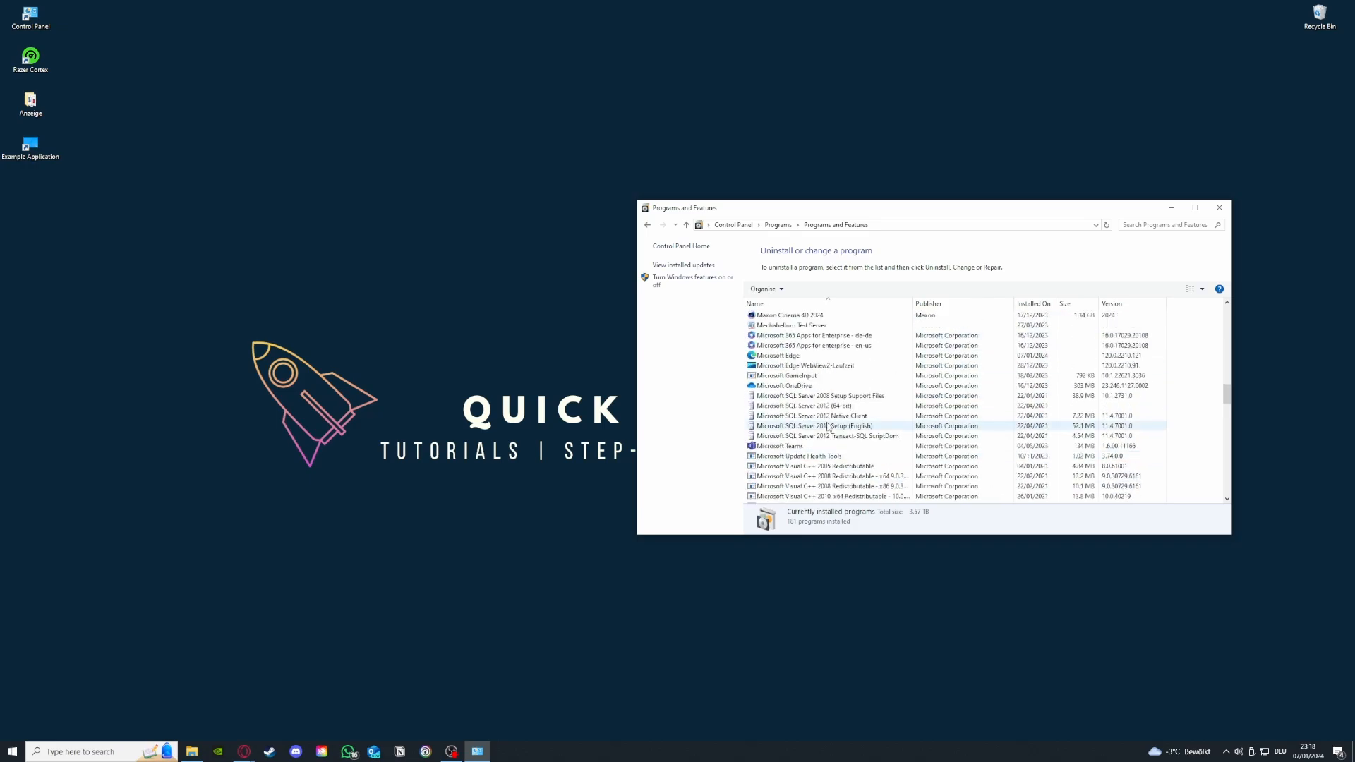
Show the uninstall option for Microsoft Teams, dismiss it without uninstalling, and return to the Control Panel home page.
click(783, 450)
right_click(782, 449)
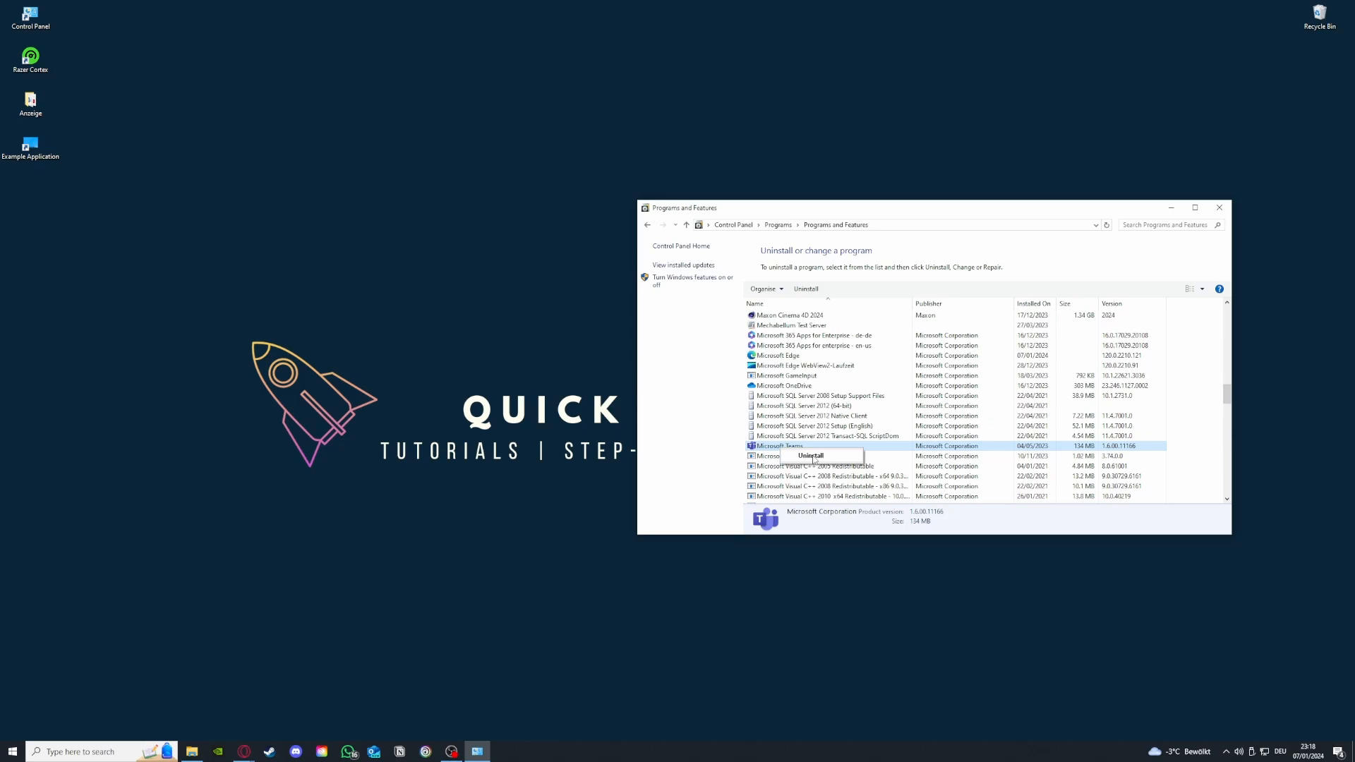
click(675, 364)
click(648, 226)
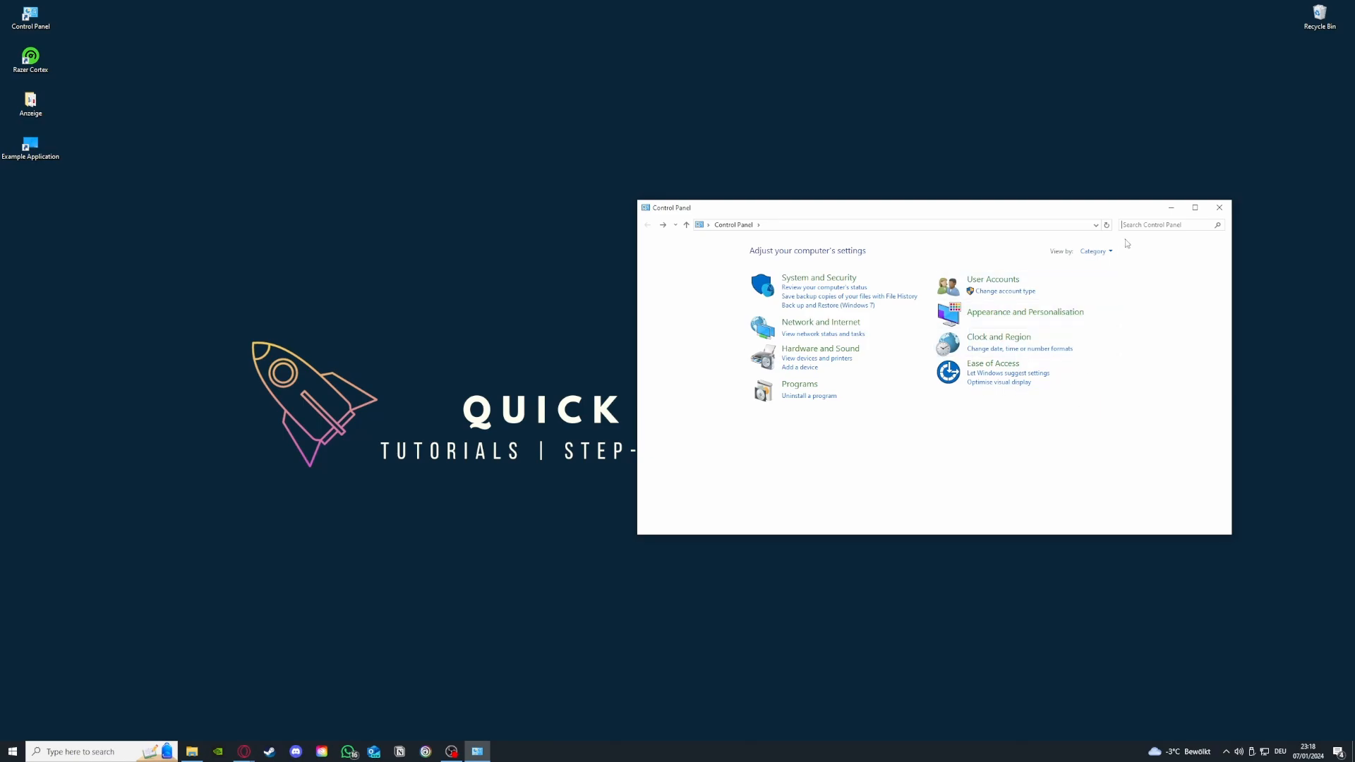
Search Control Panel for "window" and open the allowed applications page of Windows Defender Firewall.
text(window)
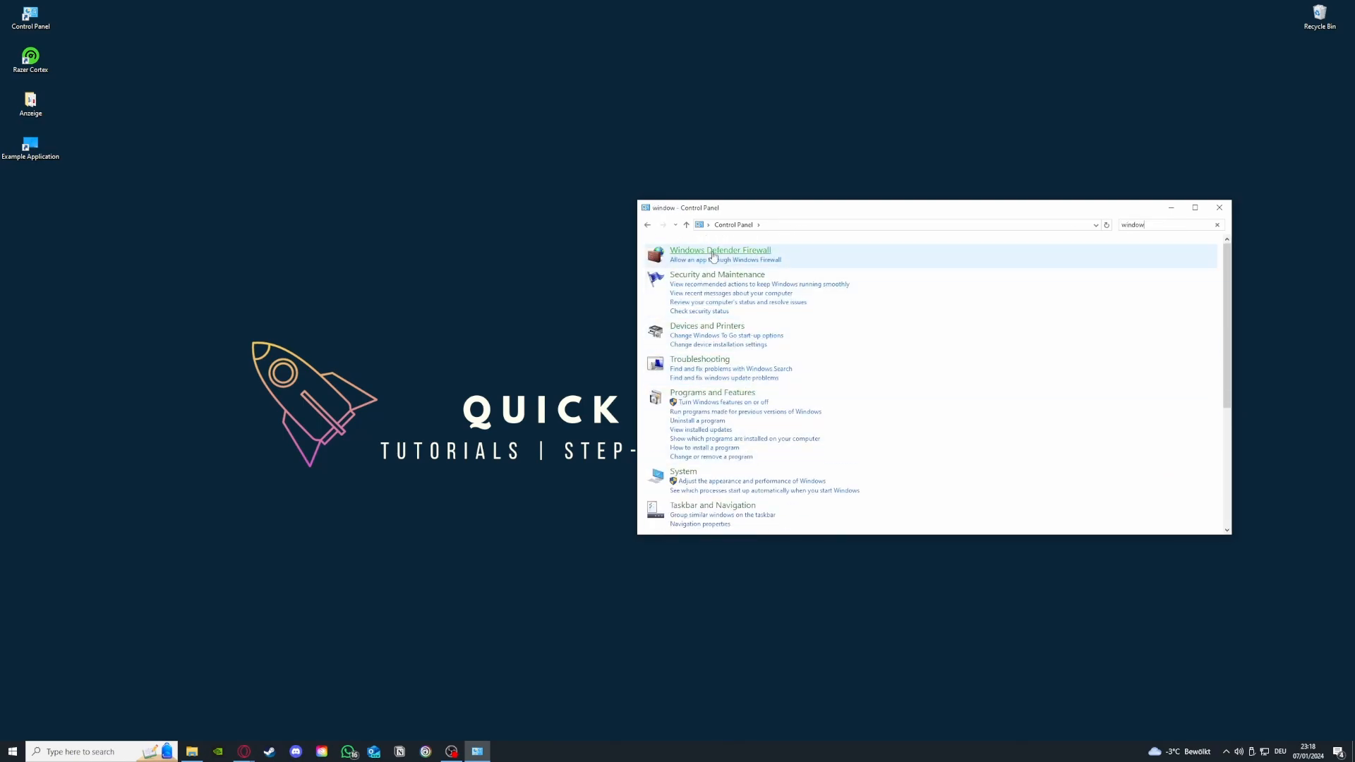
click(720, 250)
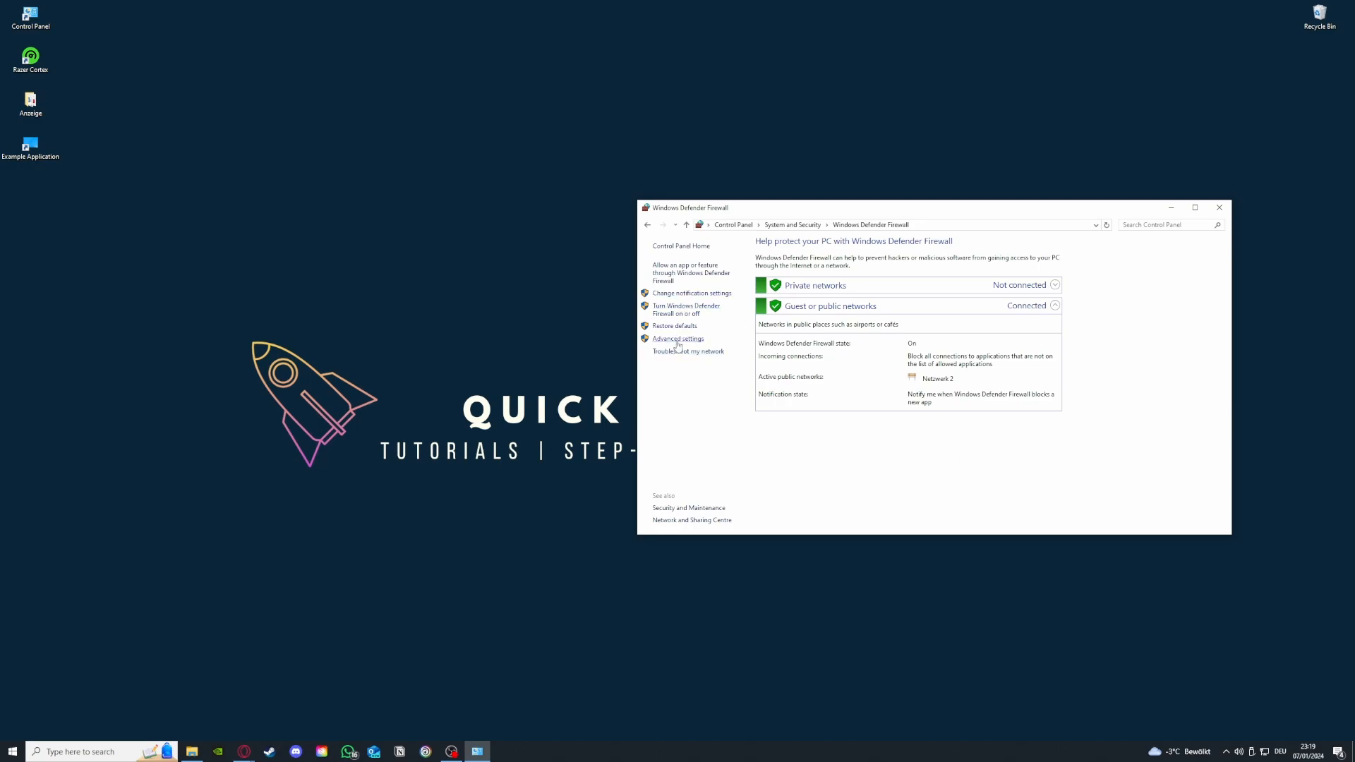
click(680, 274)
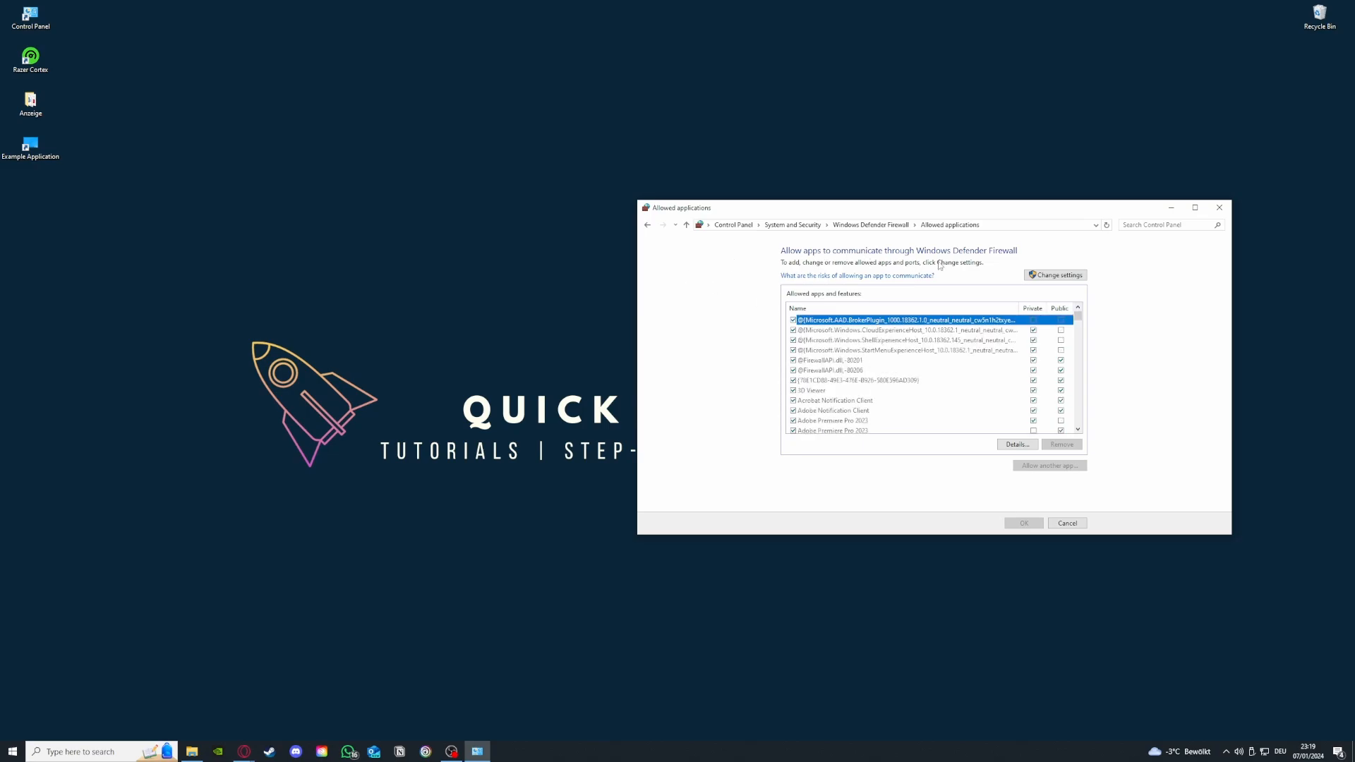
Reopen the allowed applications page from the firewall overview, look through its app list, and return to the overview.
click(648, 226)
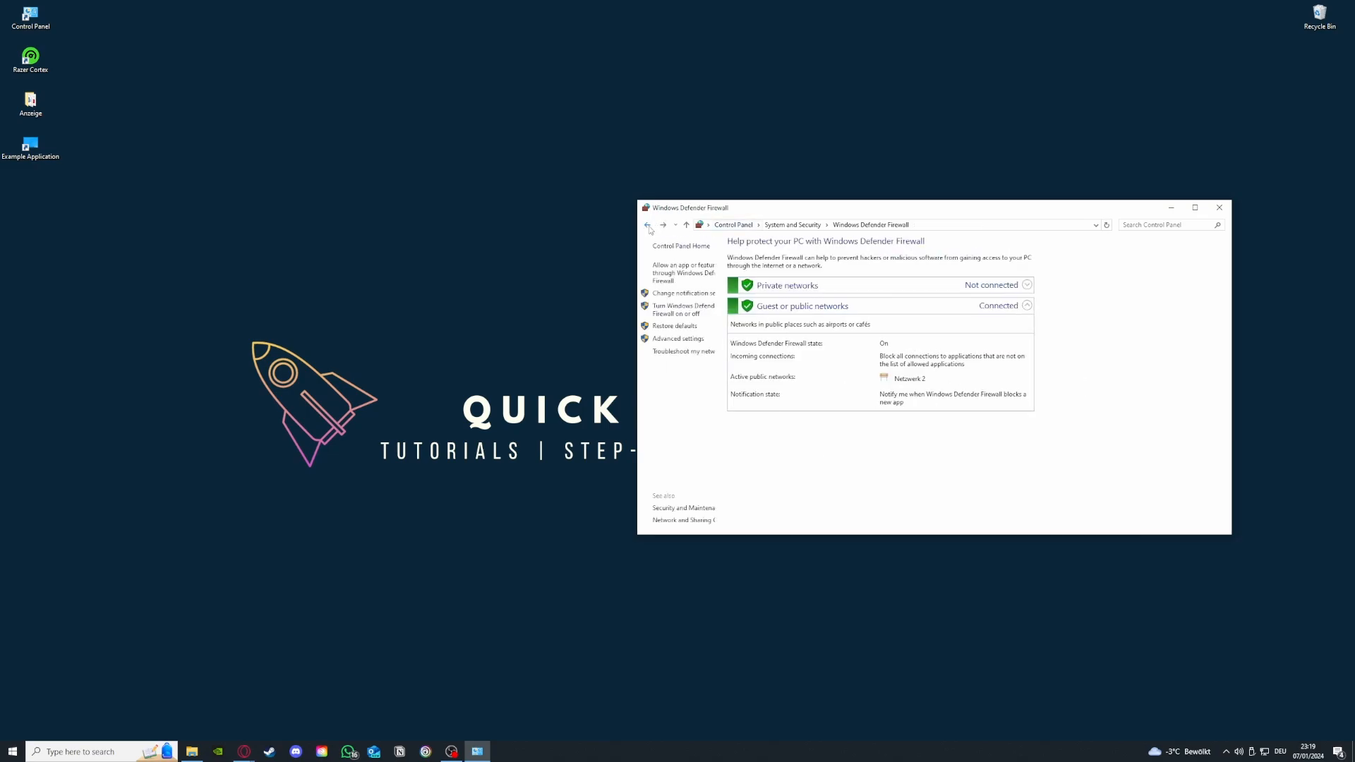
click(678, 275)
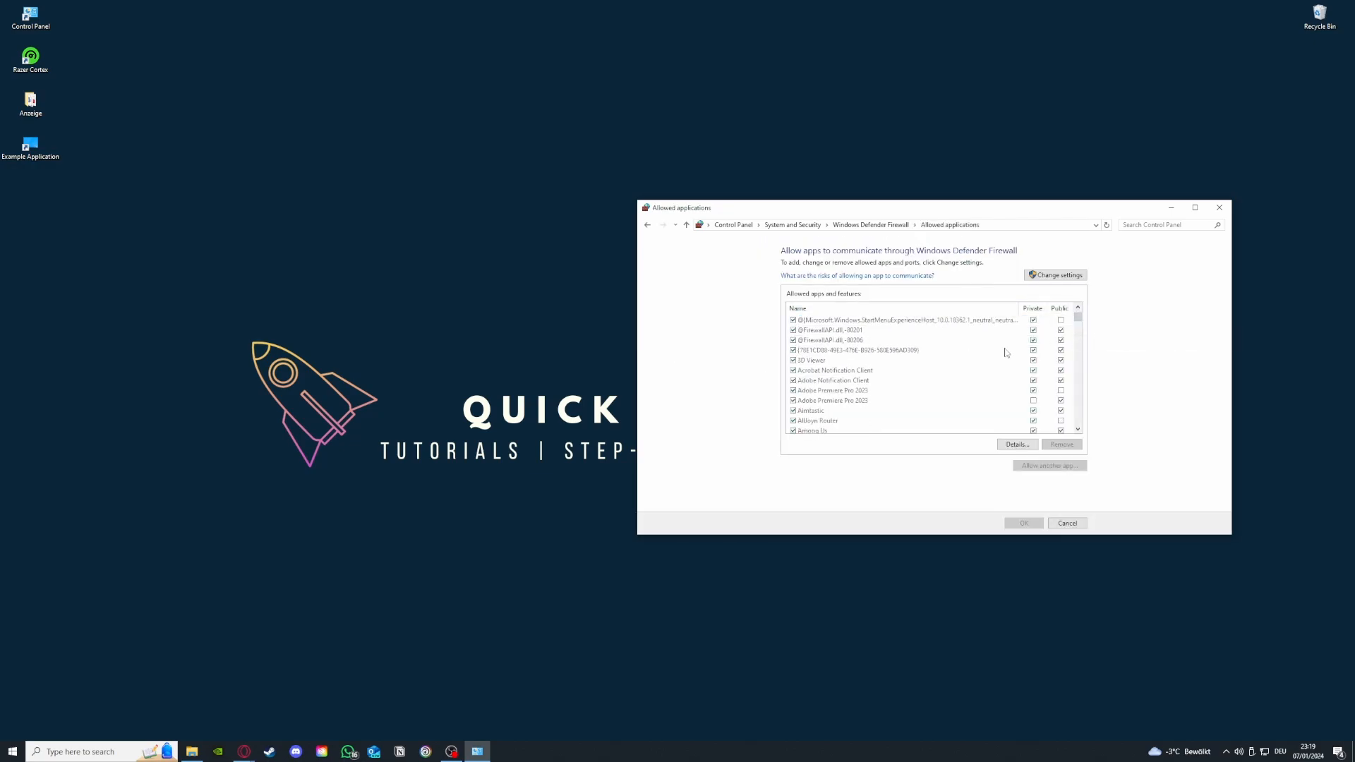
scroll(1005, 350, down, 15)
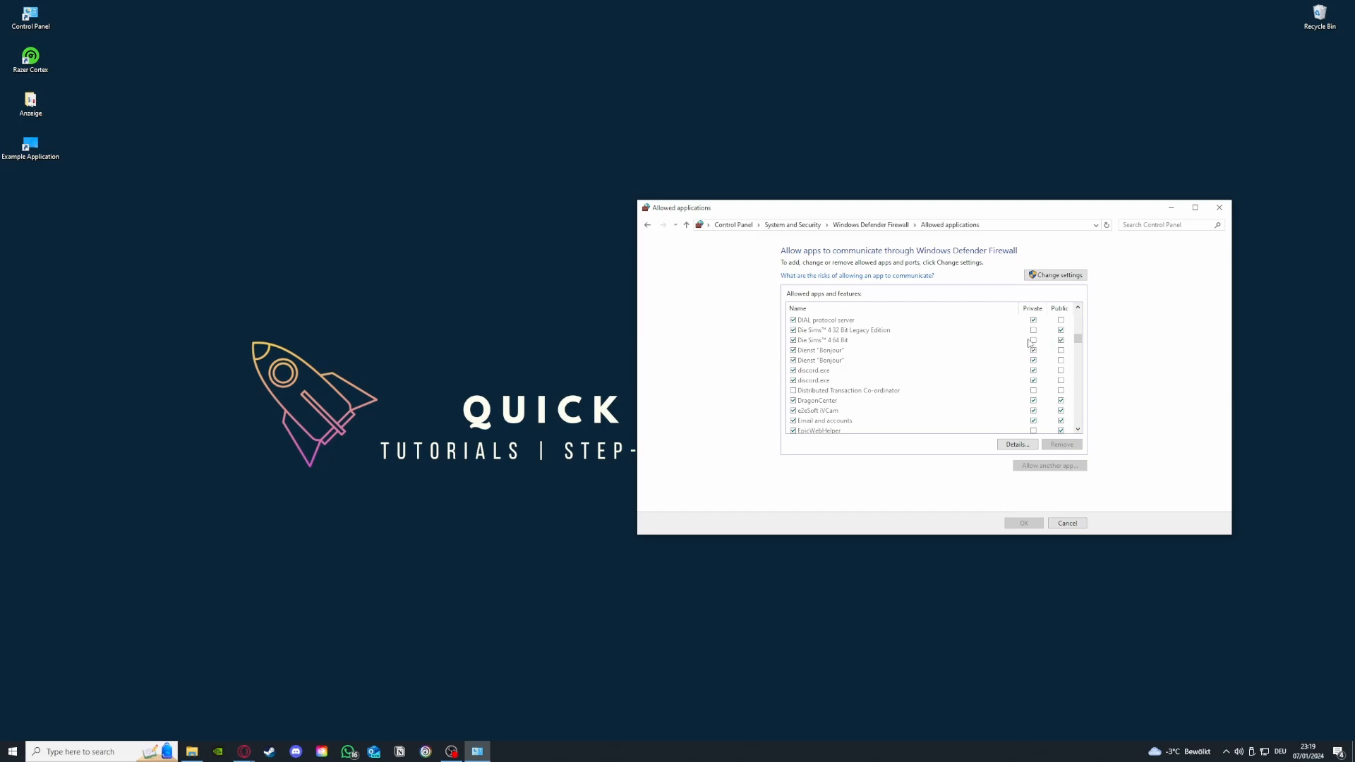
click(647, 226)
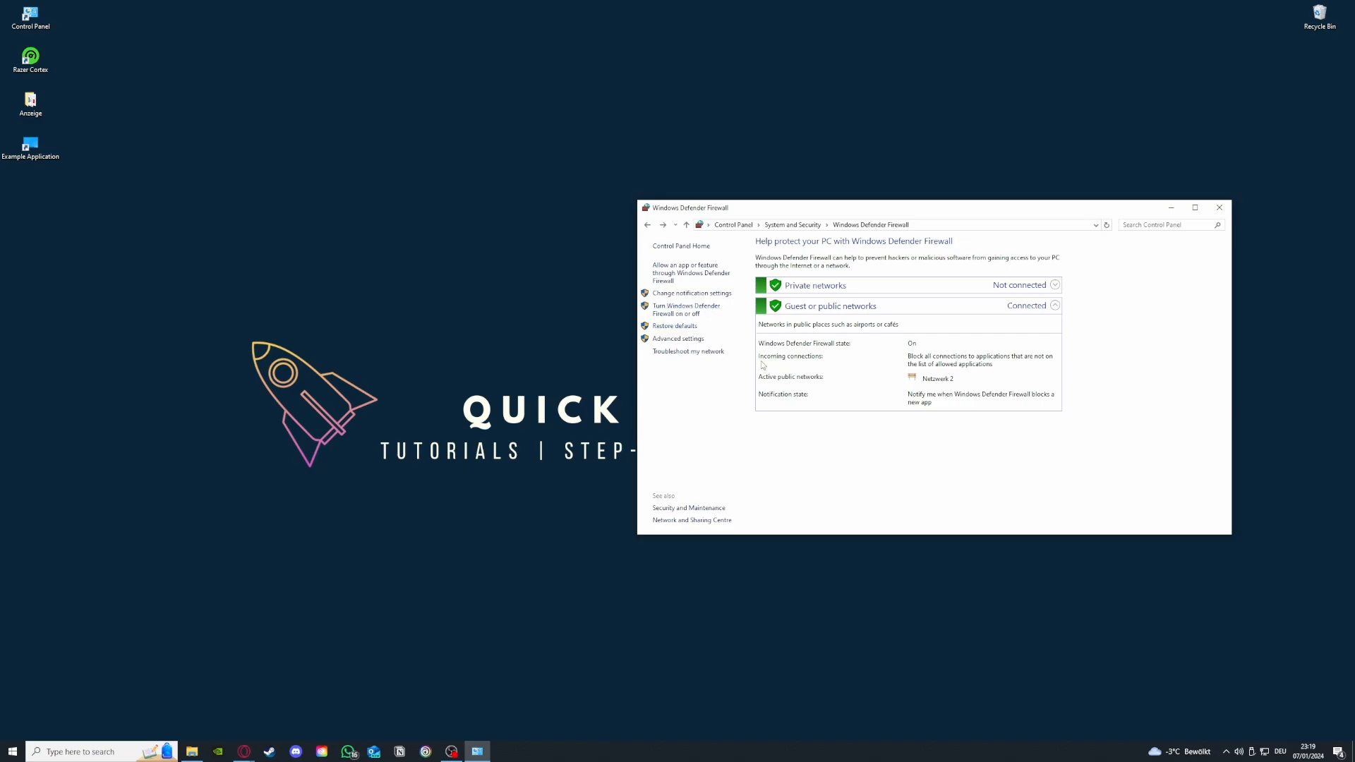
Open the advanced firewall settings and look through the inbound rules.
click(695, 341)
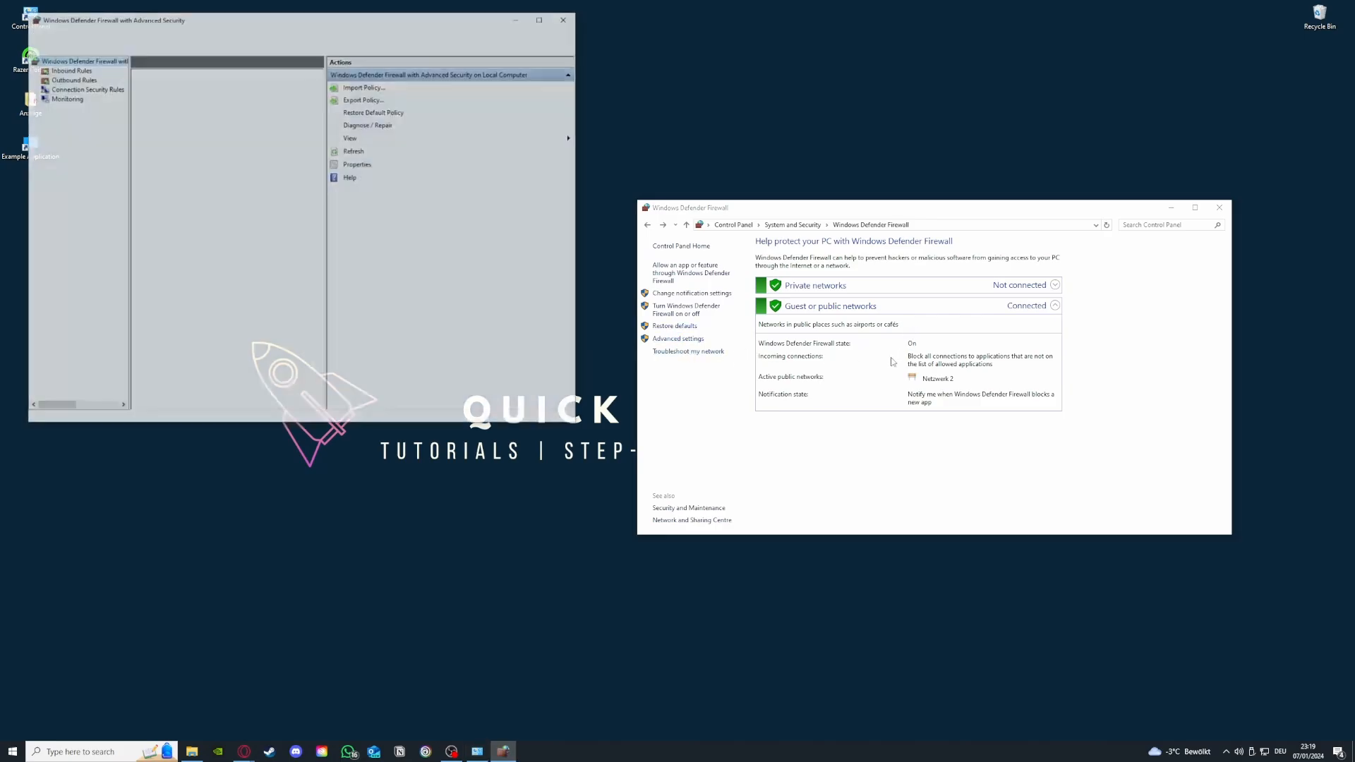
scroll(210, 163, down, 3)
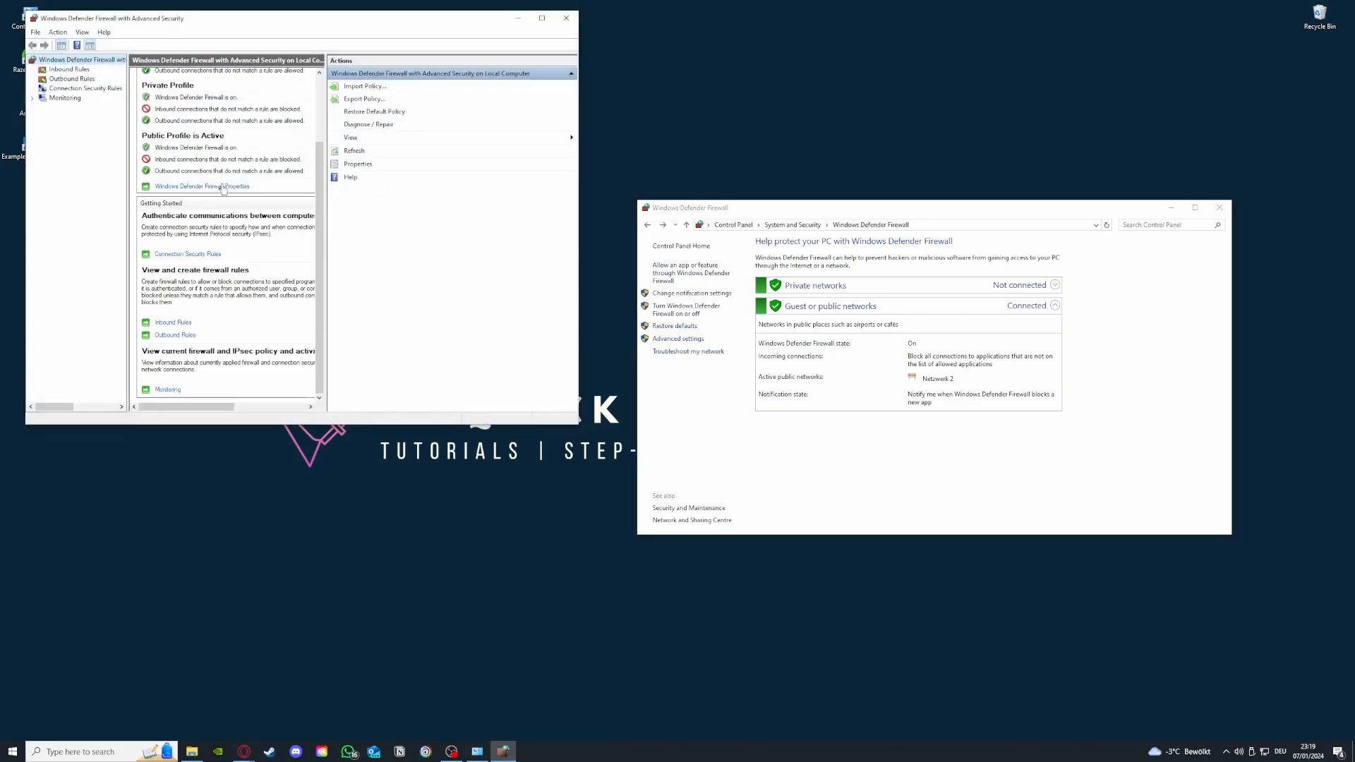
click(69, 70)
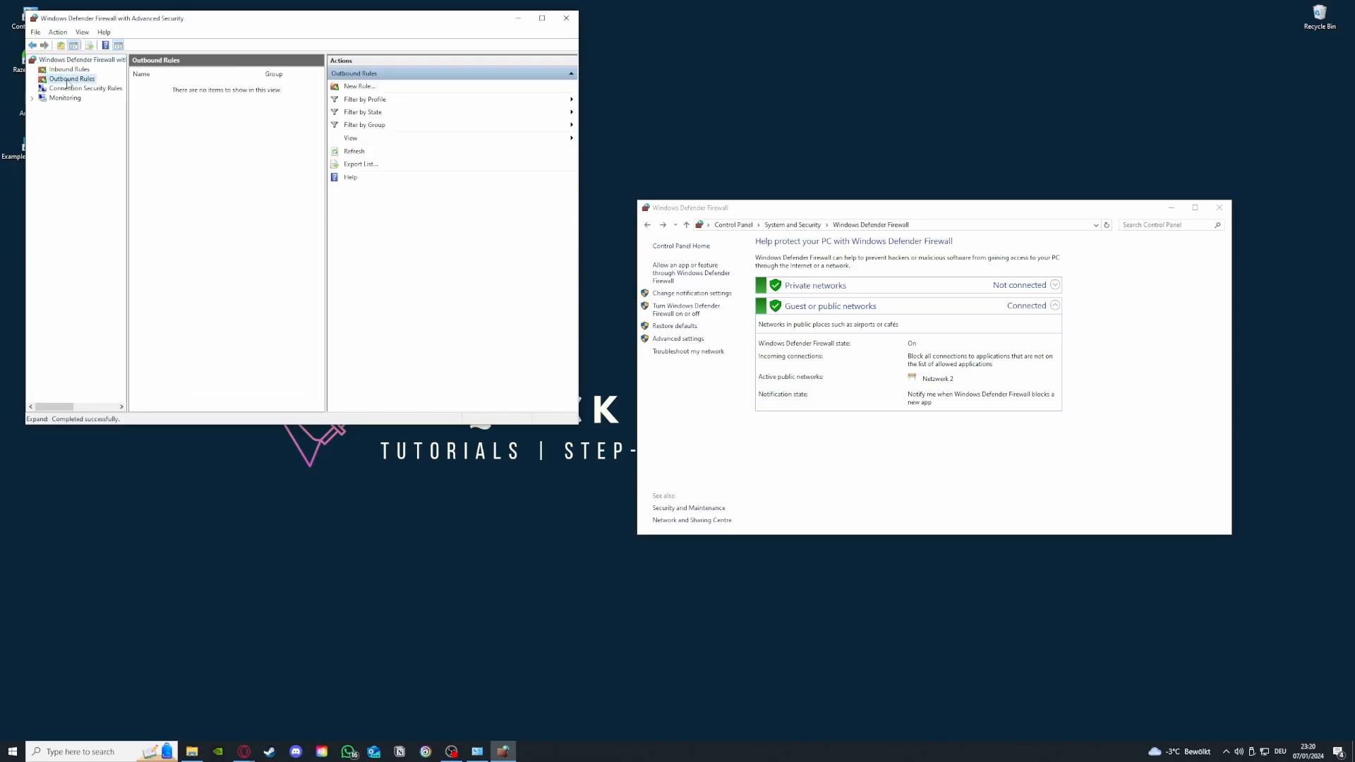
click(73, 79)
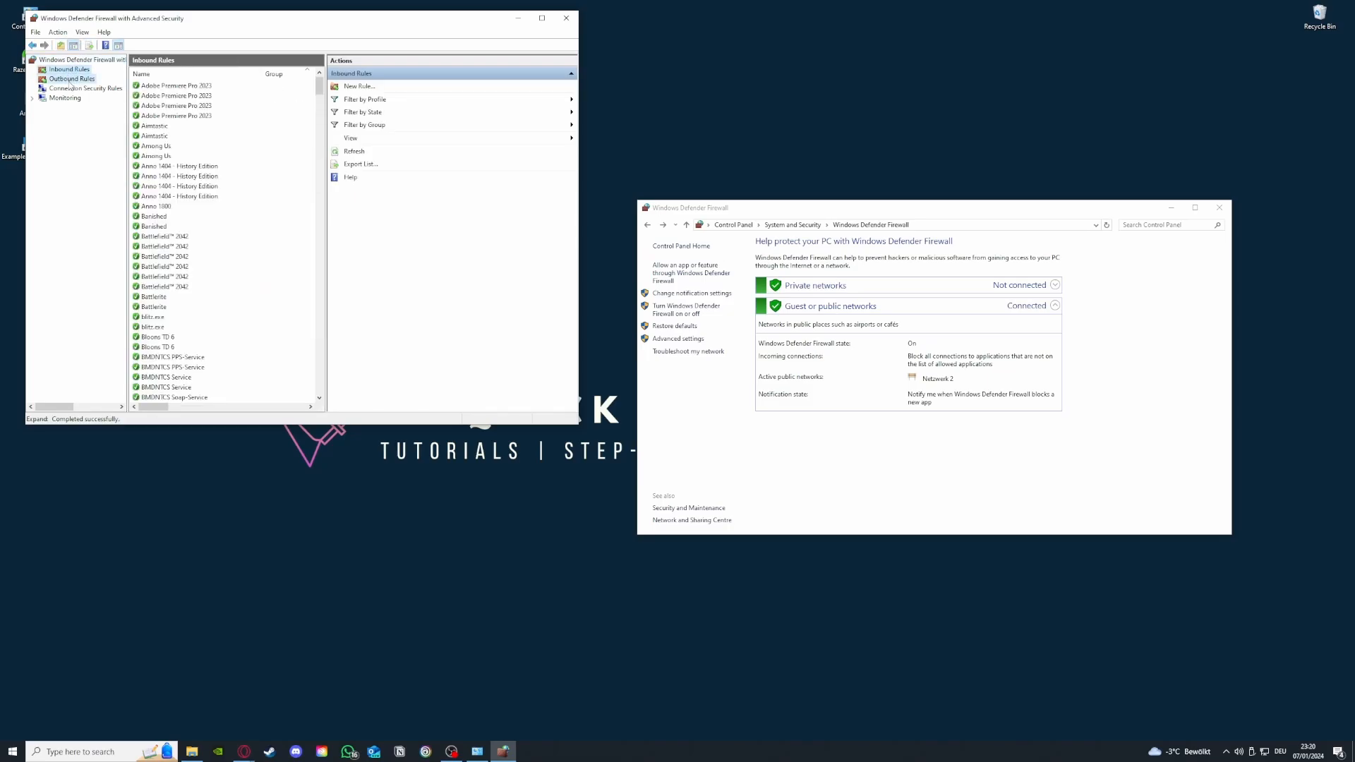
click(70, 69)
scroll(221, 211, down, 5)
scroll(221, 211, down, 10)
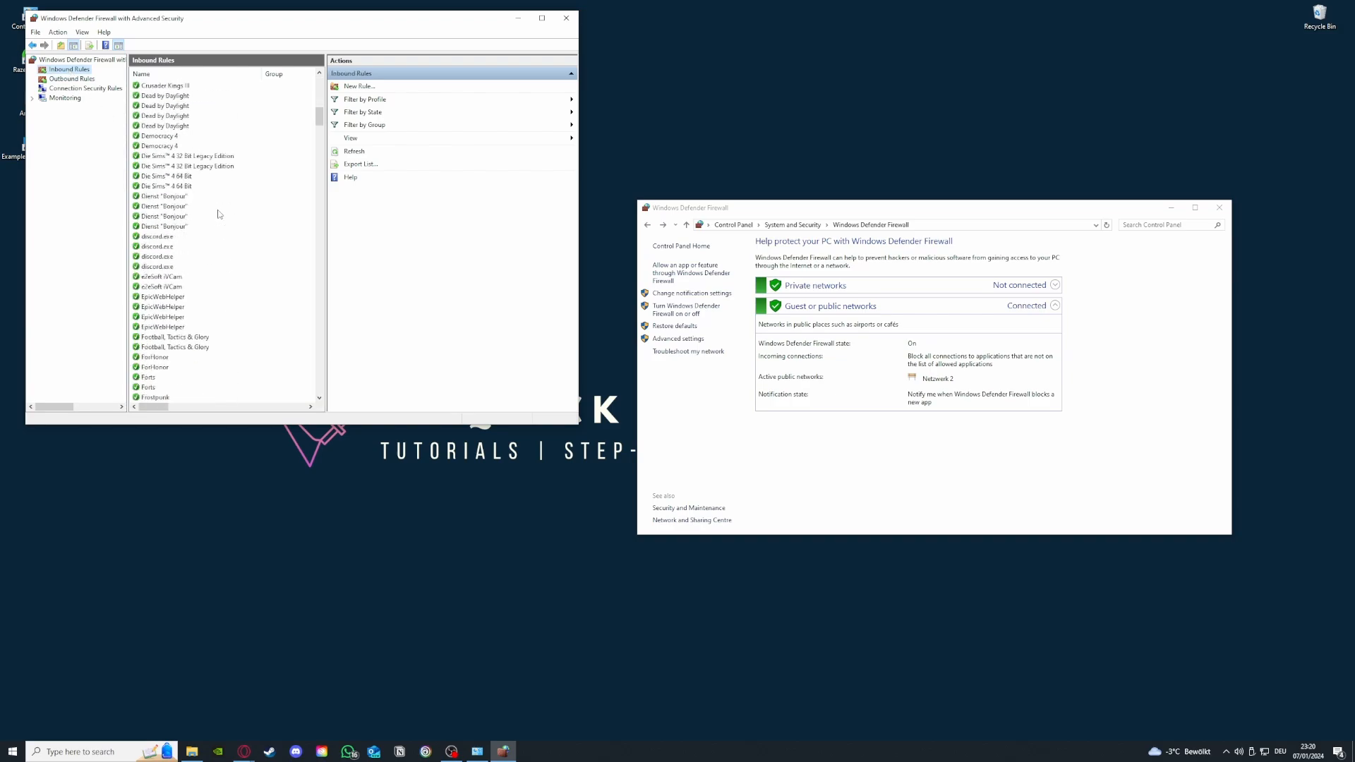
Open the New Inbound Rule Wizard, close it without creating a rule, and look further through the inbound rules.
click(378, 87)
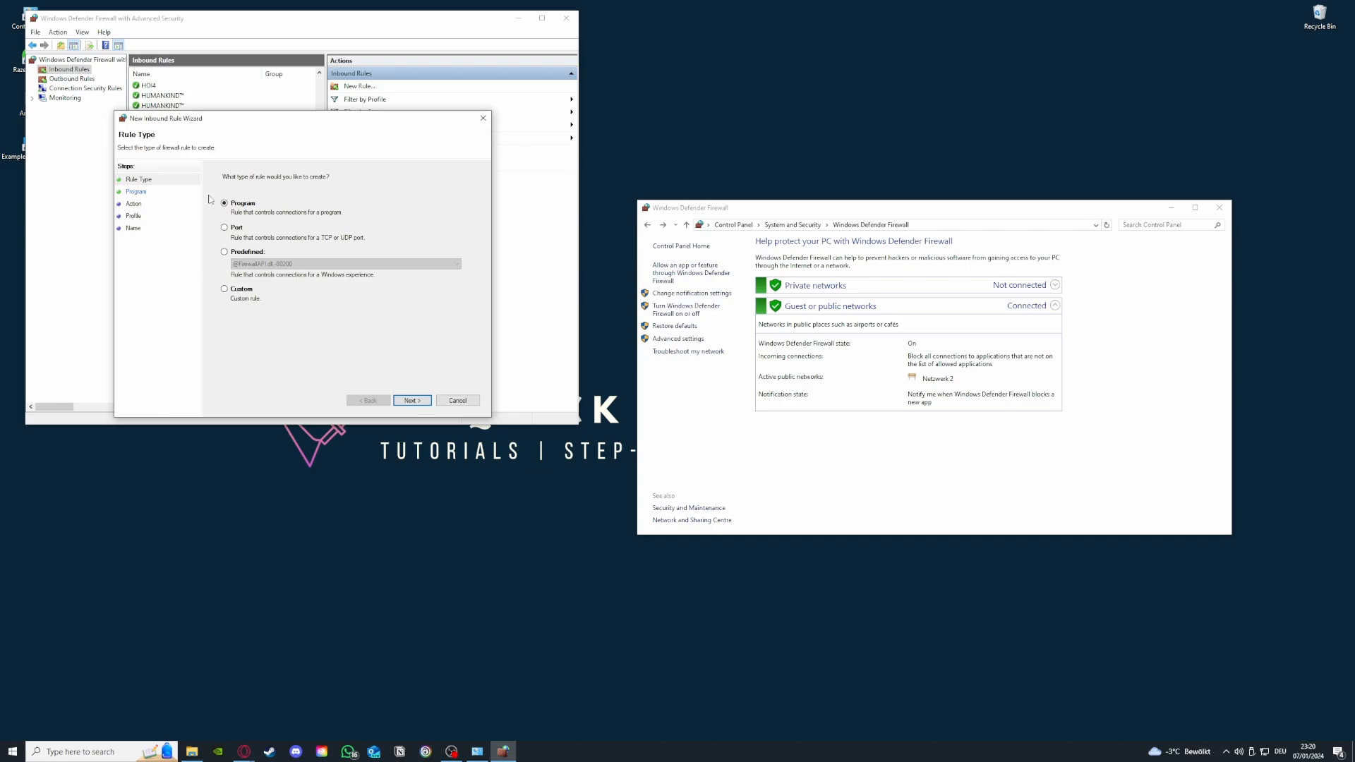
click(487, 120)
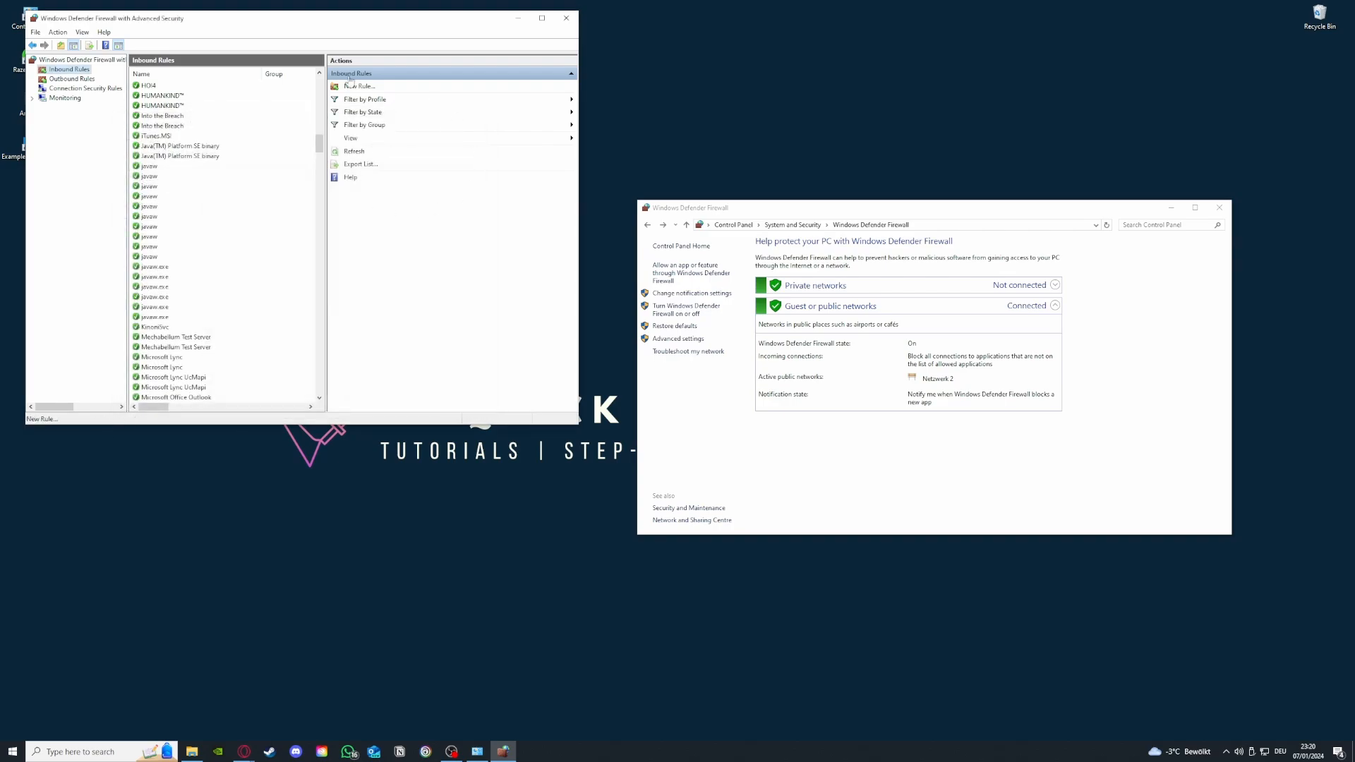
scroll(248, 341, down, 15)
scroll(248, 341, down, 8)
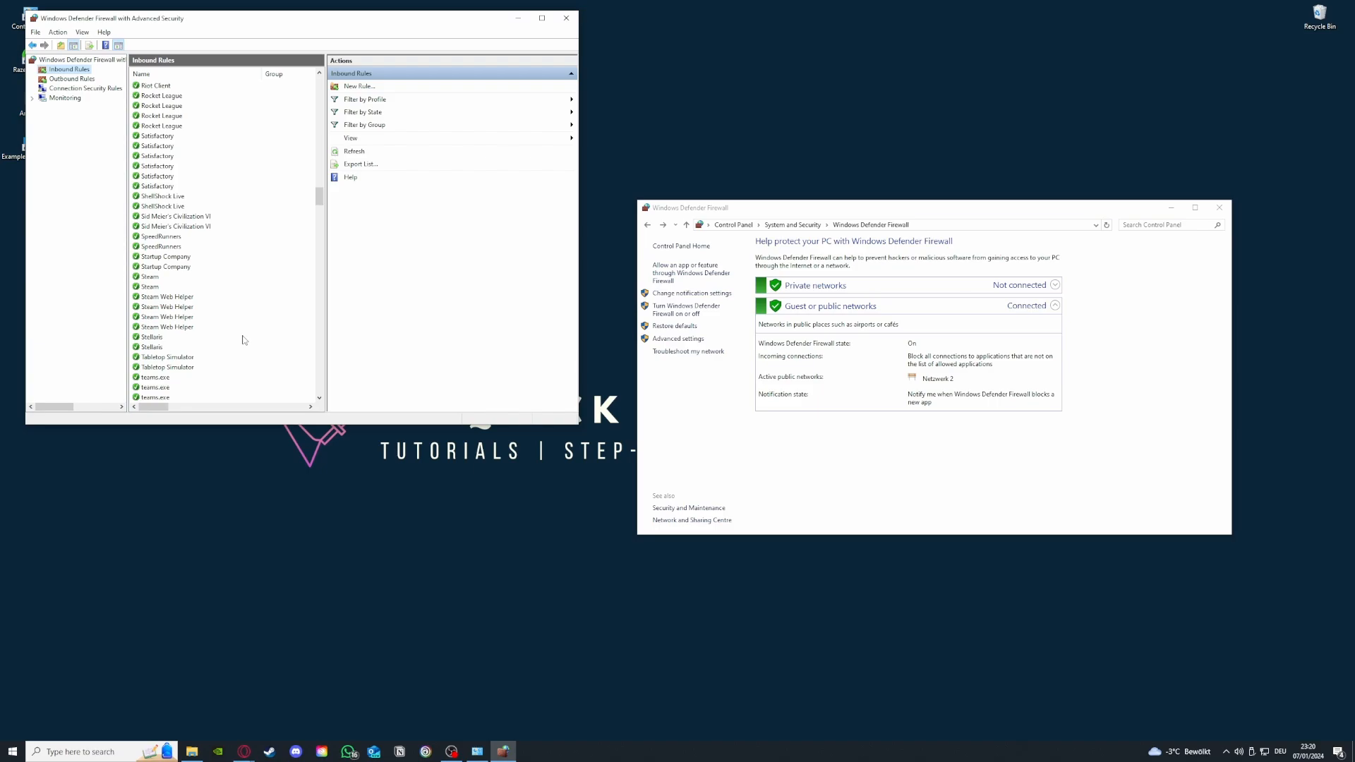
Show the outbound rules, look through the list, and return to its beginning.
click(72, 79)
click(70, 71)
click(72, 79)
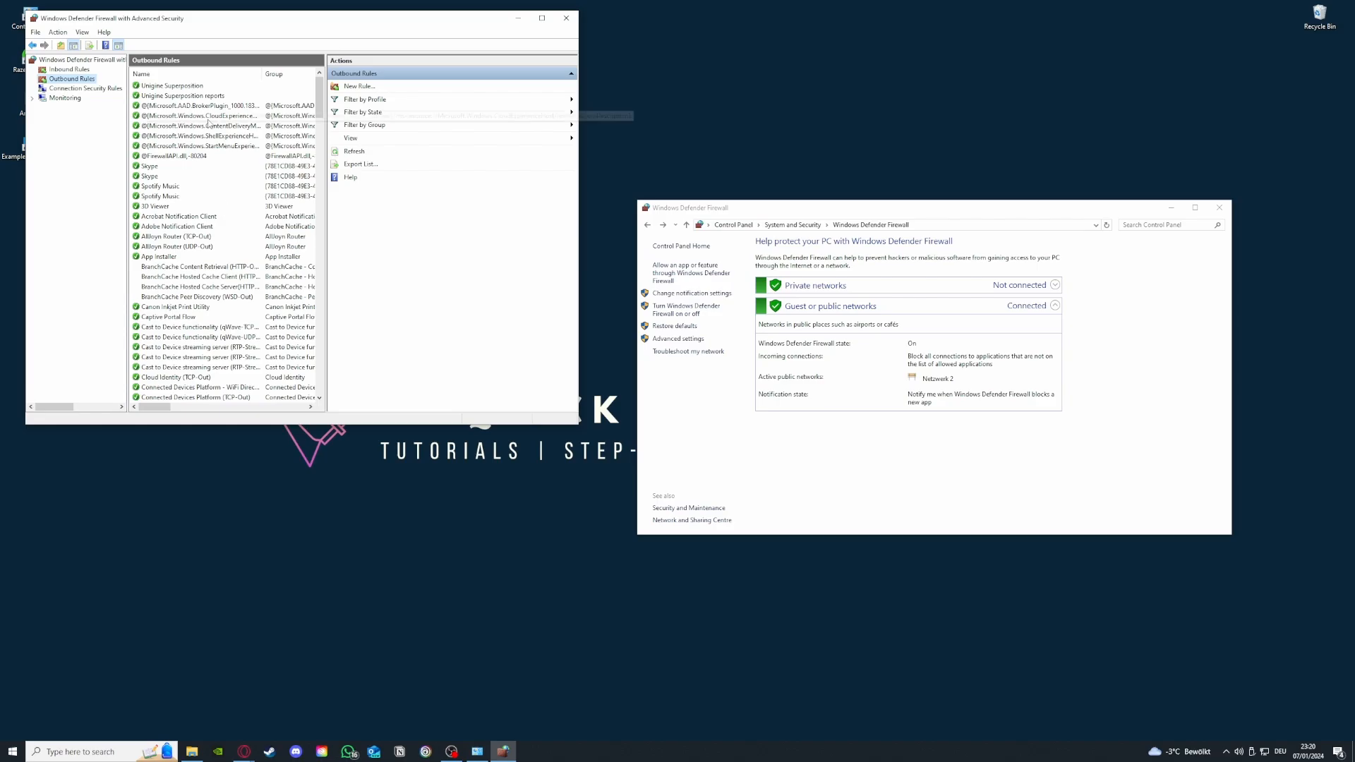
scroll(208, 127, down, 15)
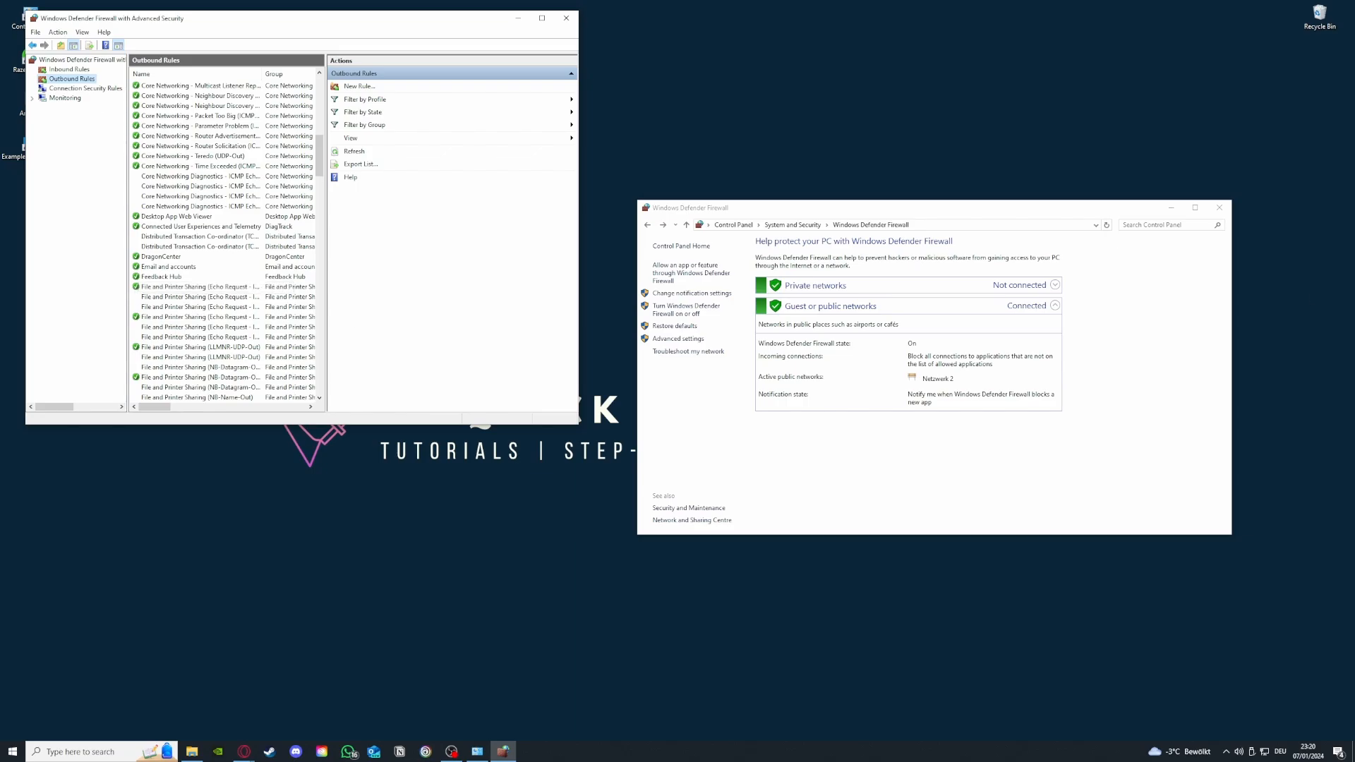
click(244, 752)
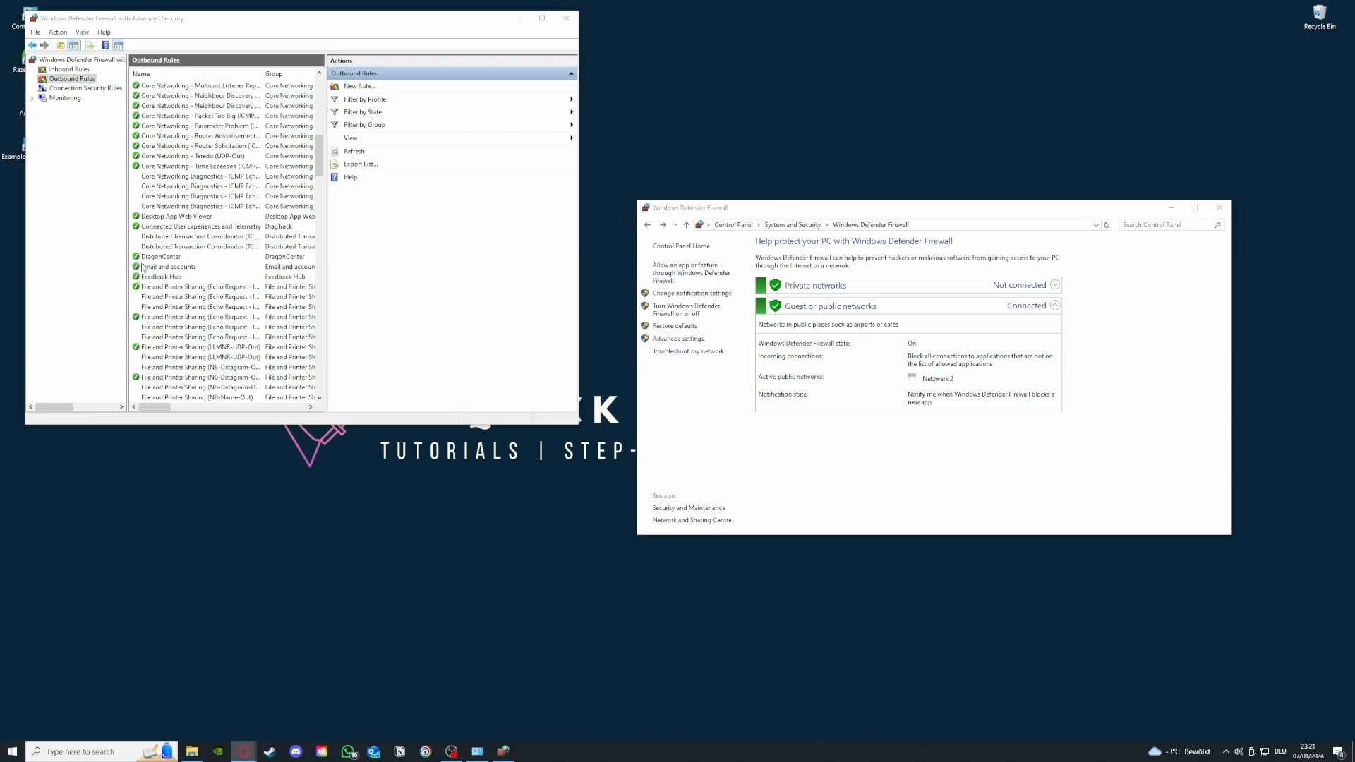
scroll(142, 268, up, 10)
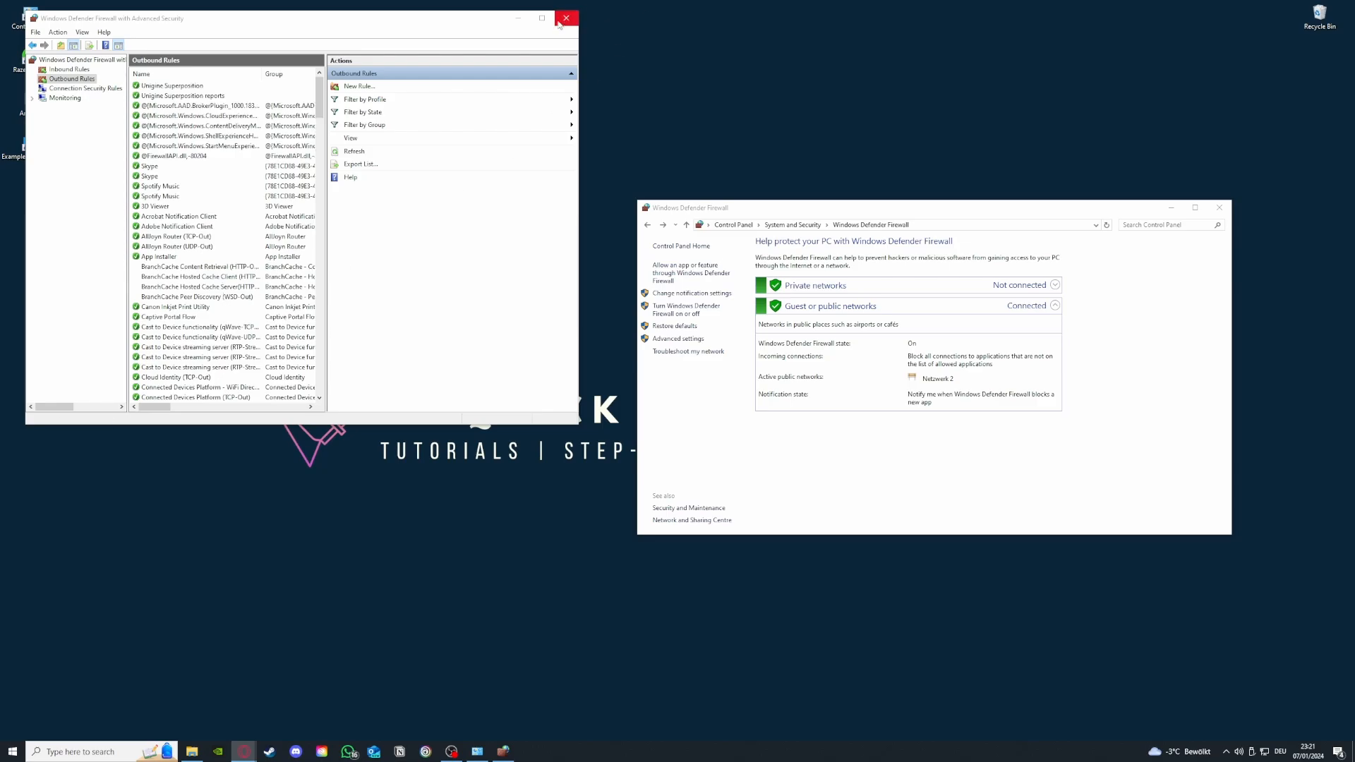
Show the inbound rules and the outbound rules once more, and close both firewall windows.
click(60, 70)
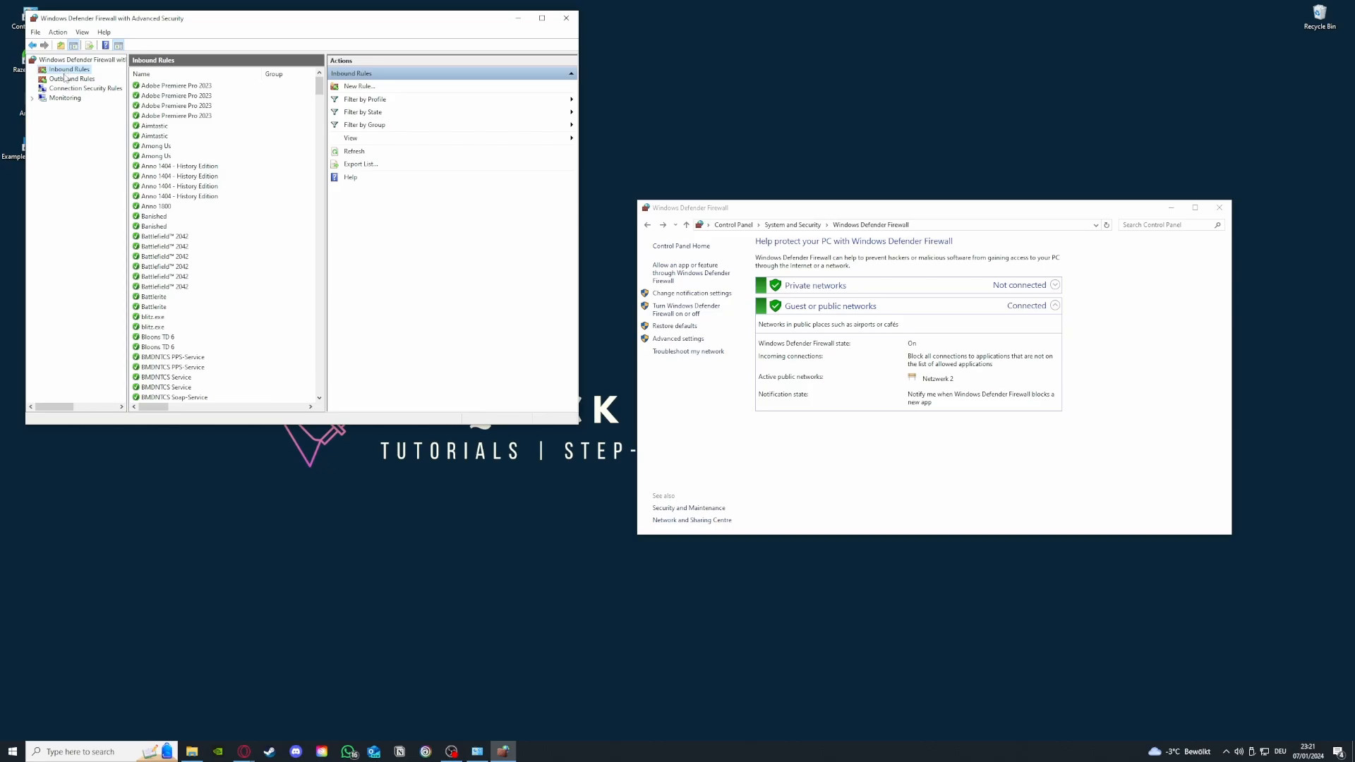
click(65, 80)
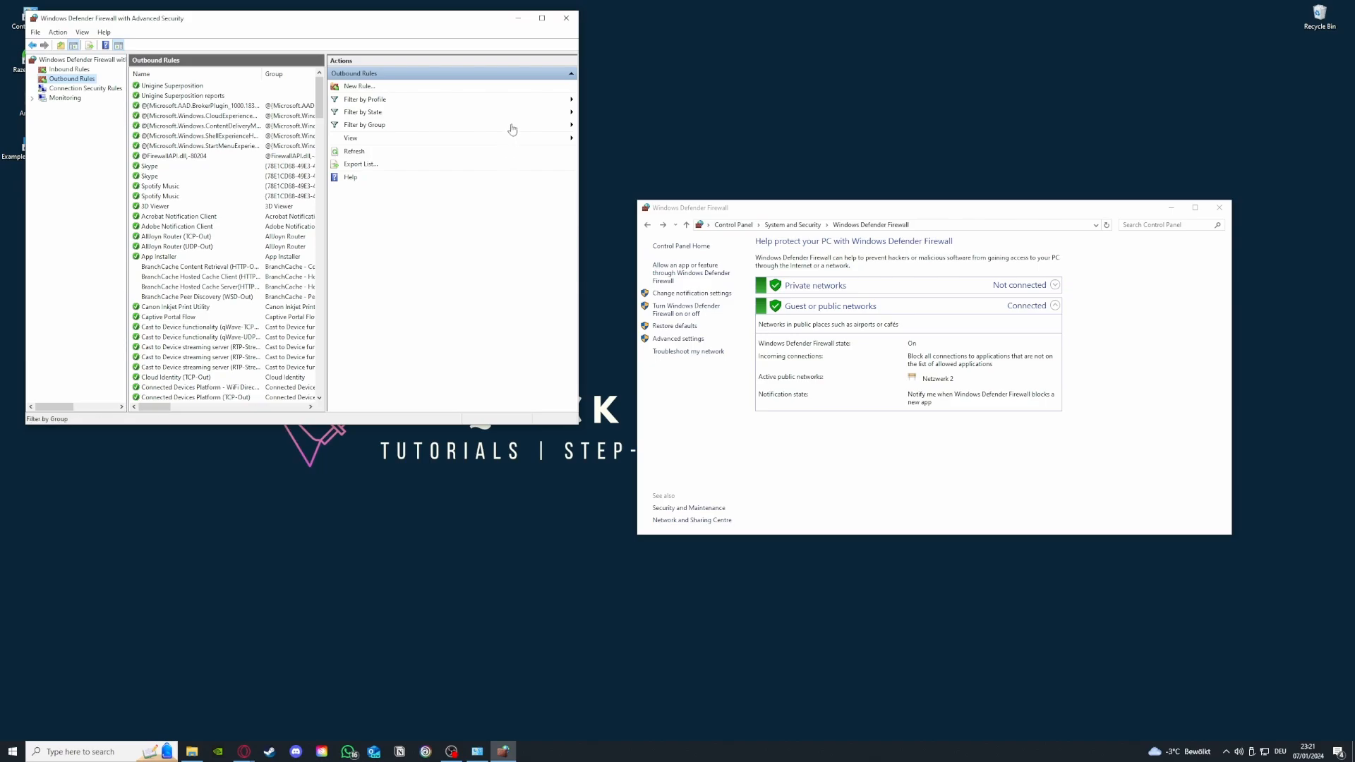
click(566, 18)
click(1218, 209)
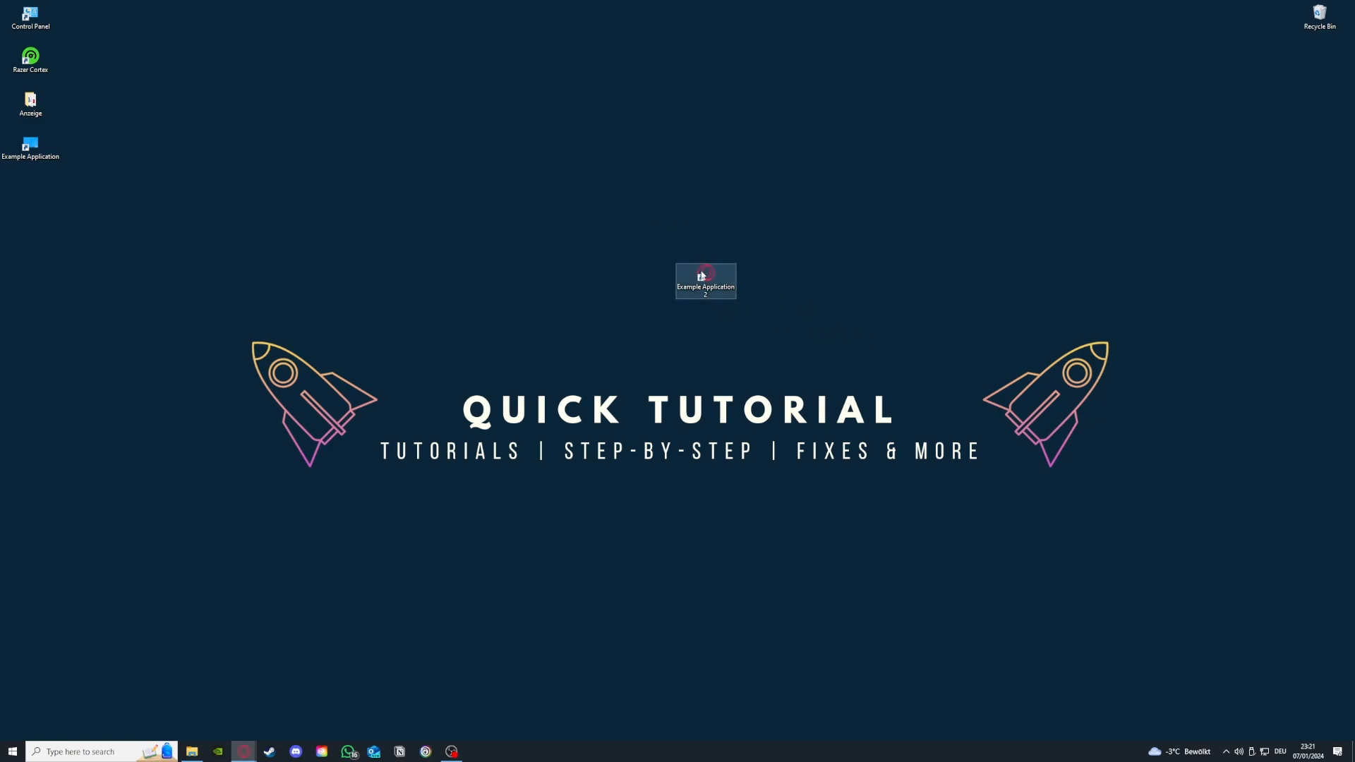
Move the Example Application 2 shortcut on the desktop to a free spot above the first letters of the wallpaper title, and deselect it.
drag(706, 276, 521, 234)
click(848, 319)
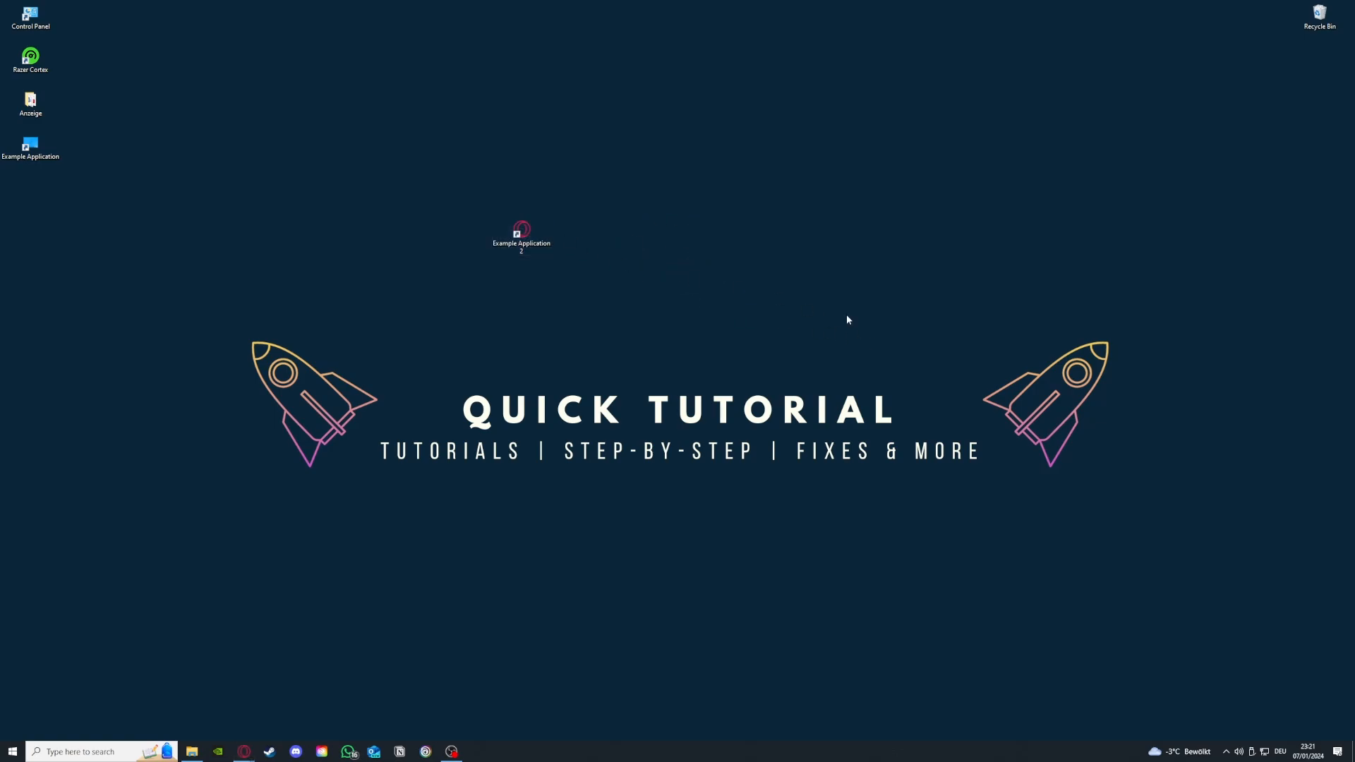